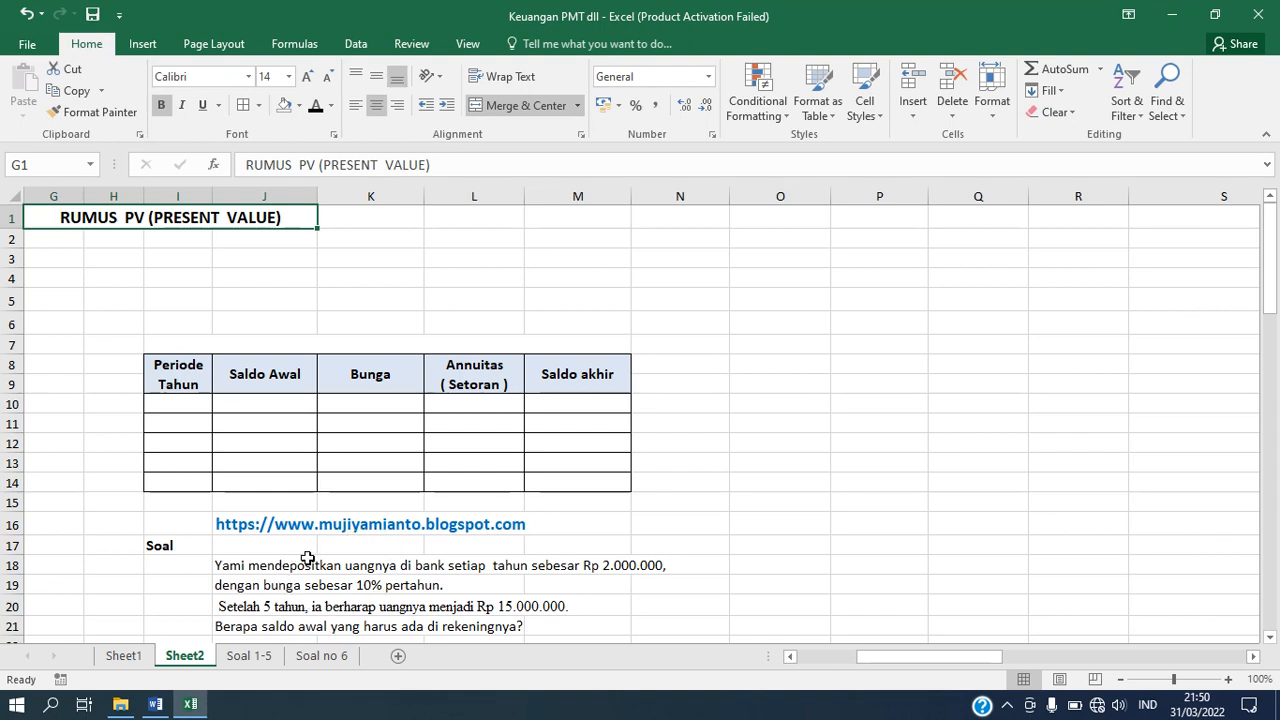
- Label cell I2 "Deposit/ Setoran" and enter the deposit amount 2000000 in K2
left_click(222, 565)
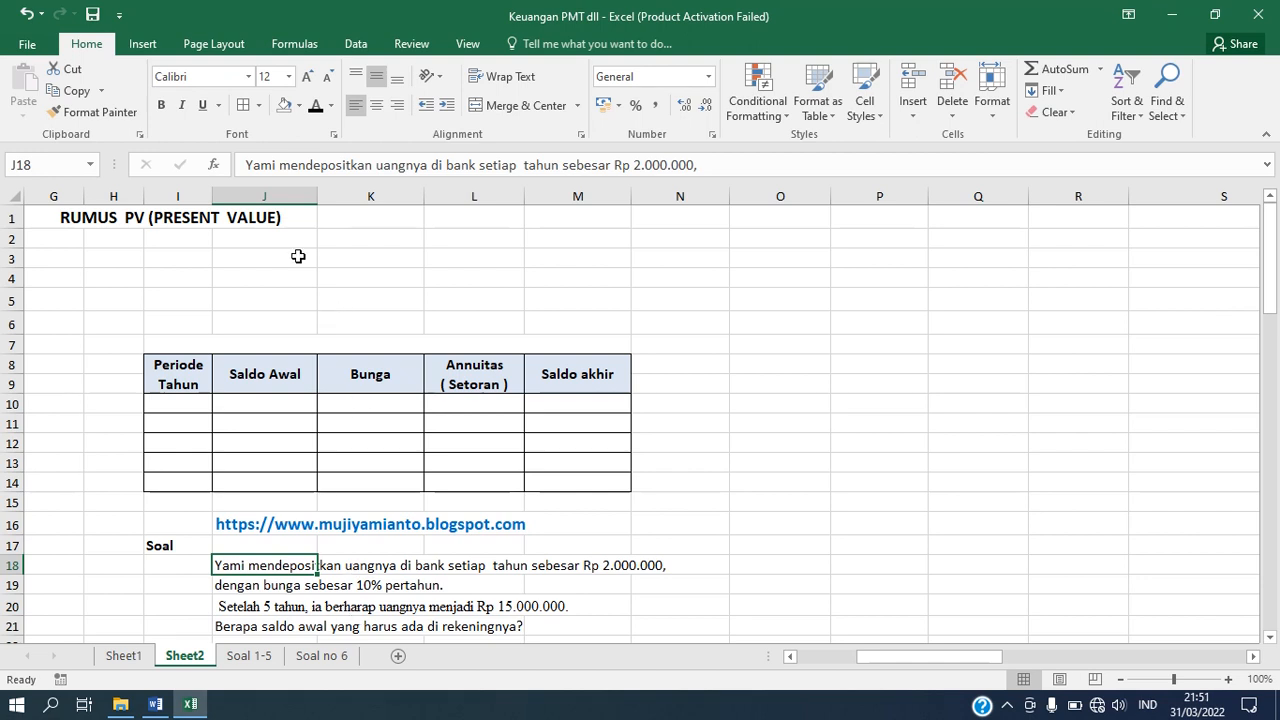
left_click(191, 239)
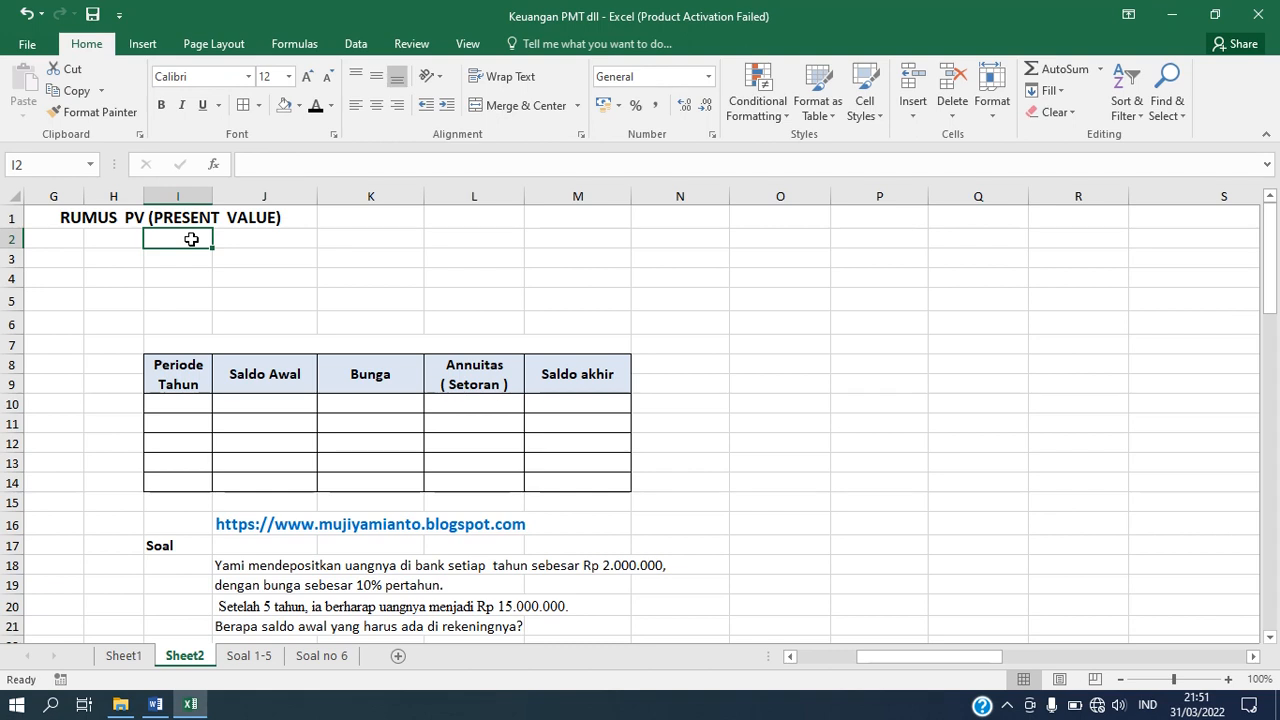
type("D")
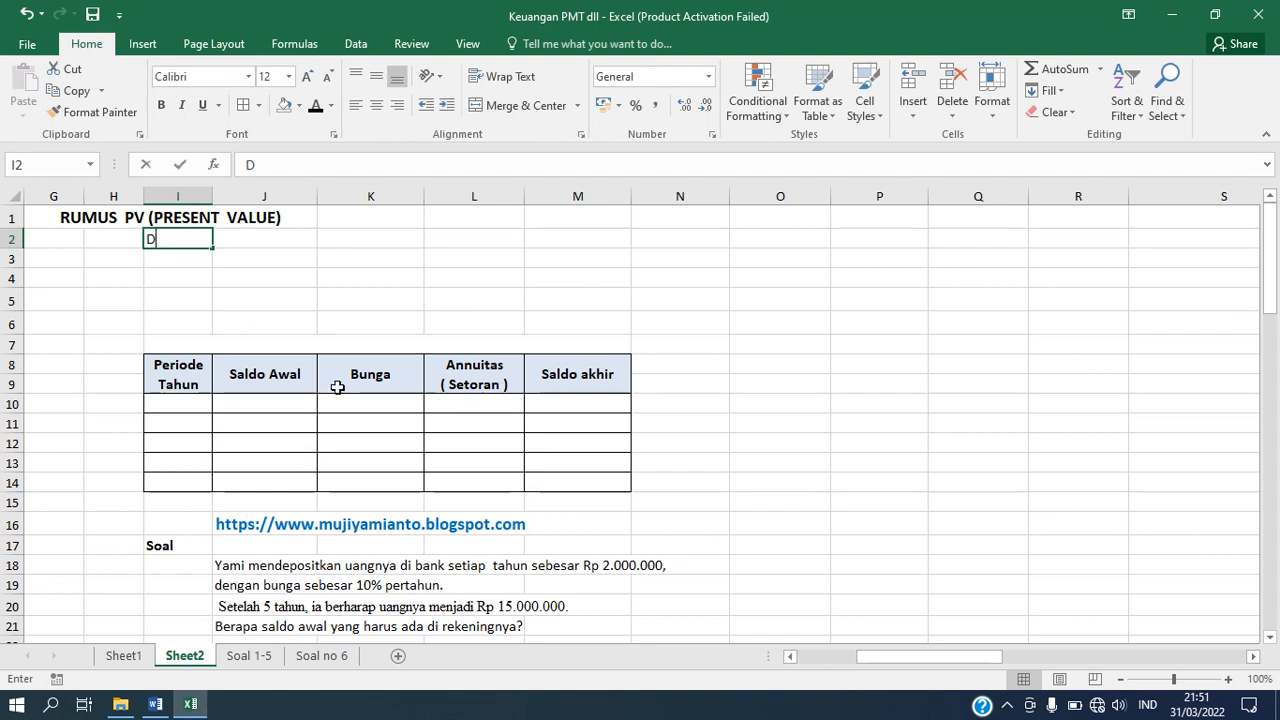
type("eposit")
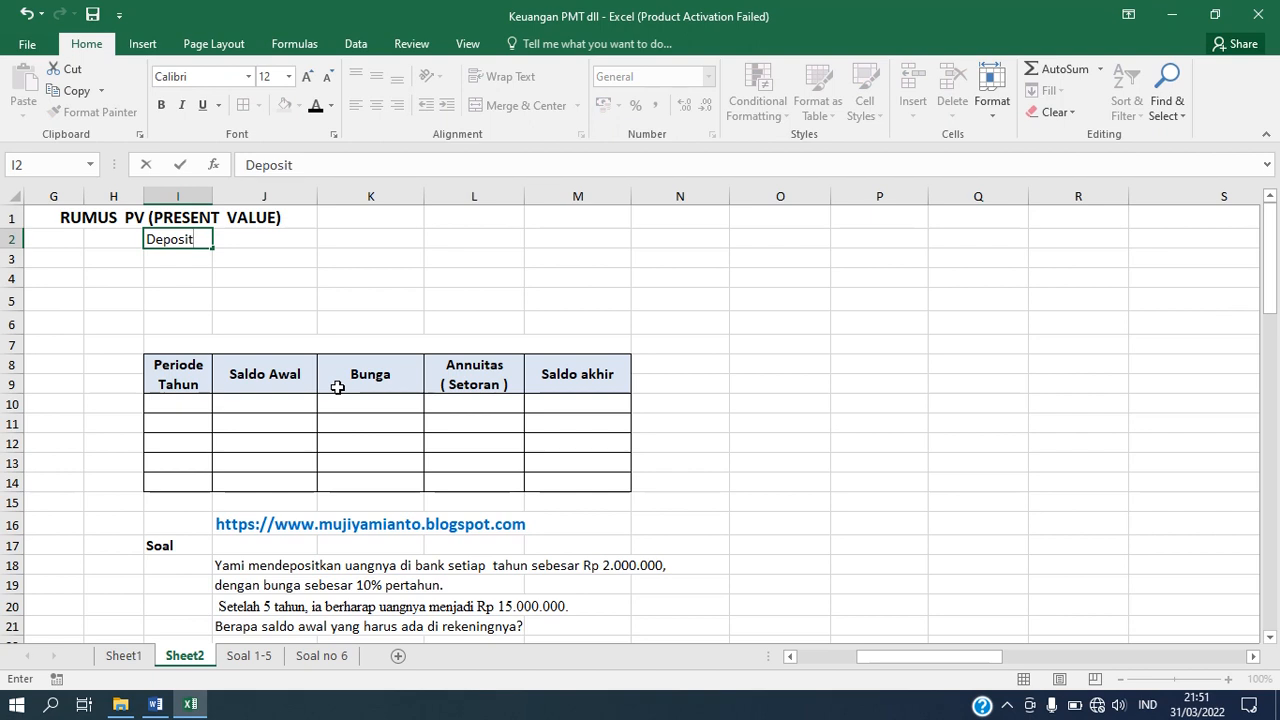
type("/ Setoran")
key("Tab")
key("Tab")
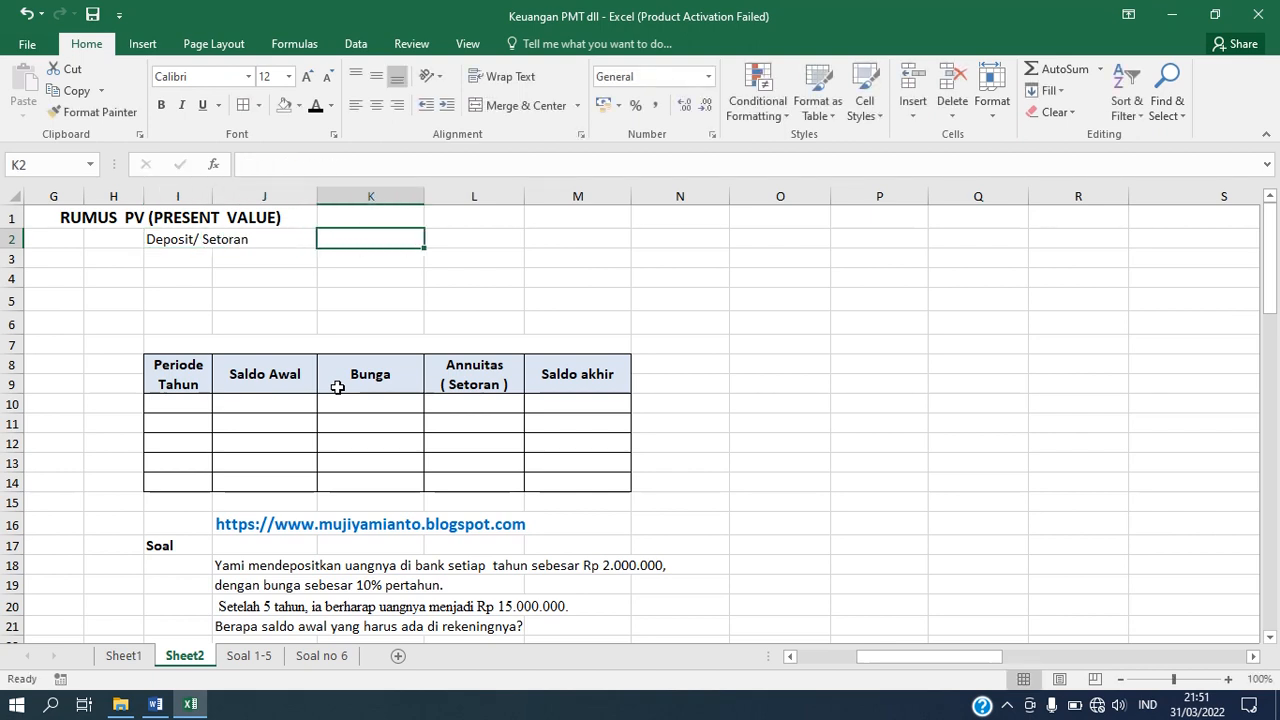
type("2")
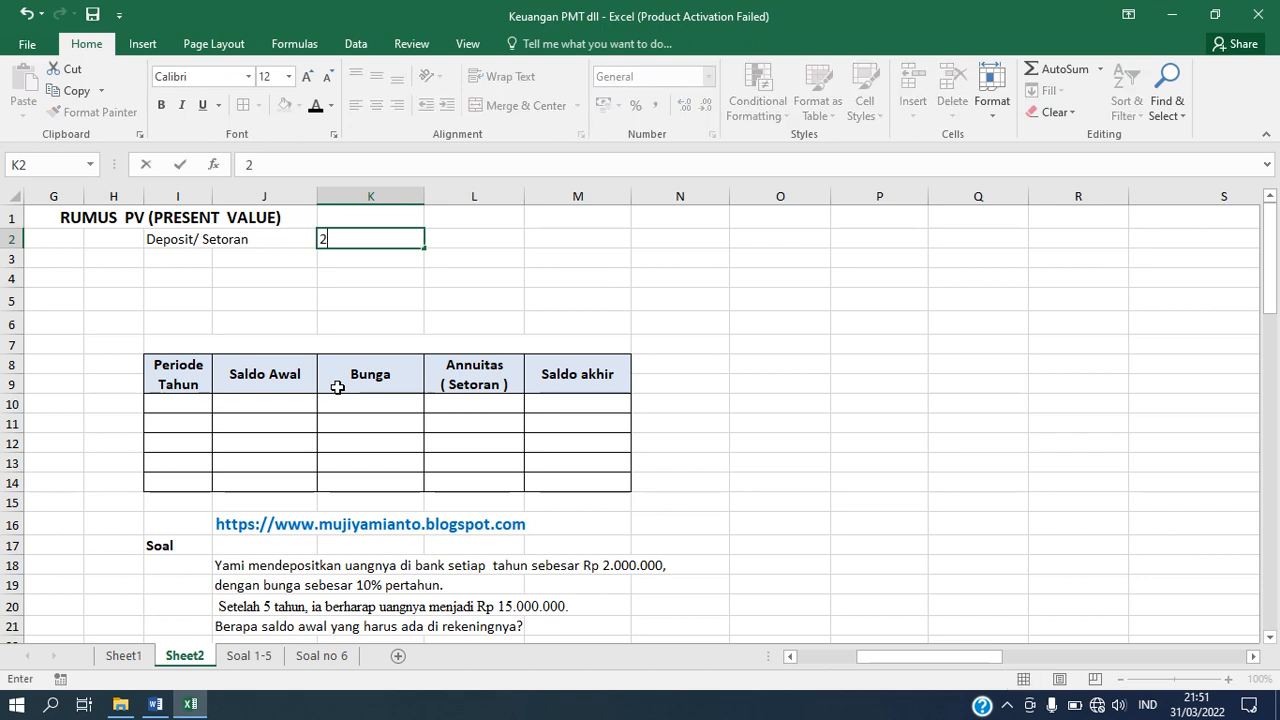
type("000000")
key("Return")
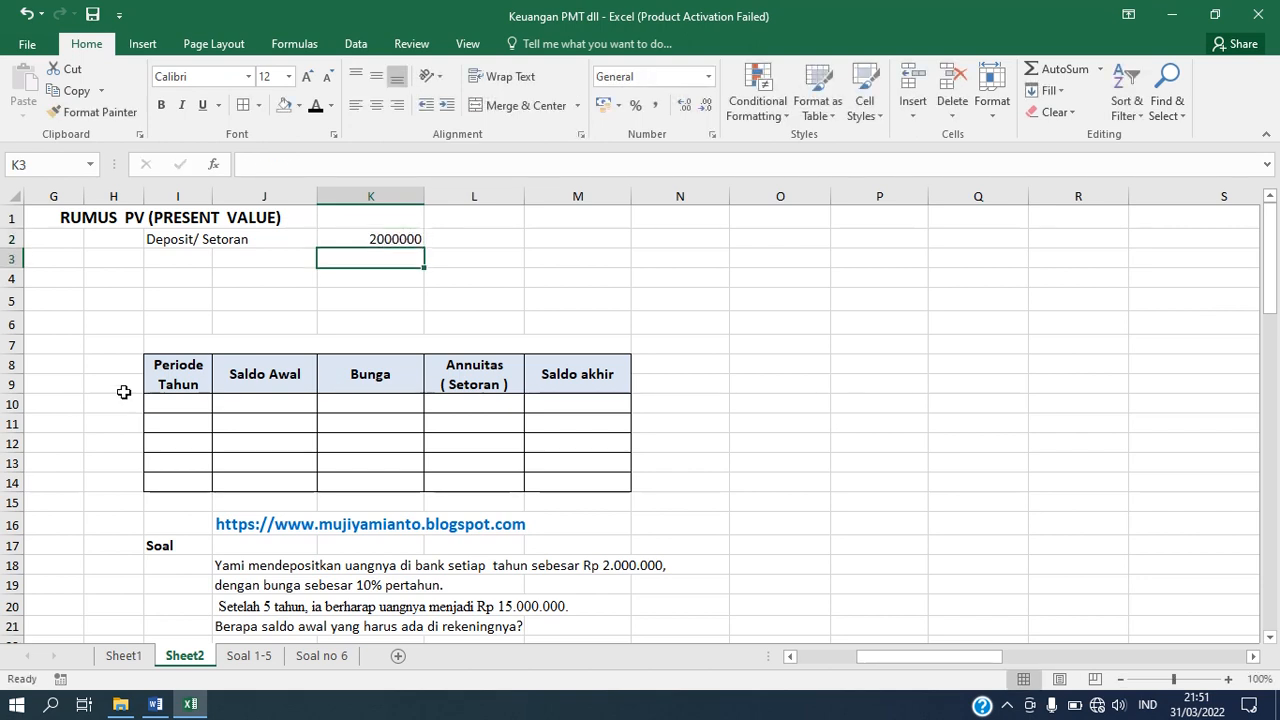
- Format the deposit amount in K2 as Accounting and enter the unit "per th" in L2
left_click(383, 230)
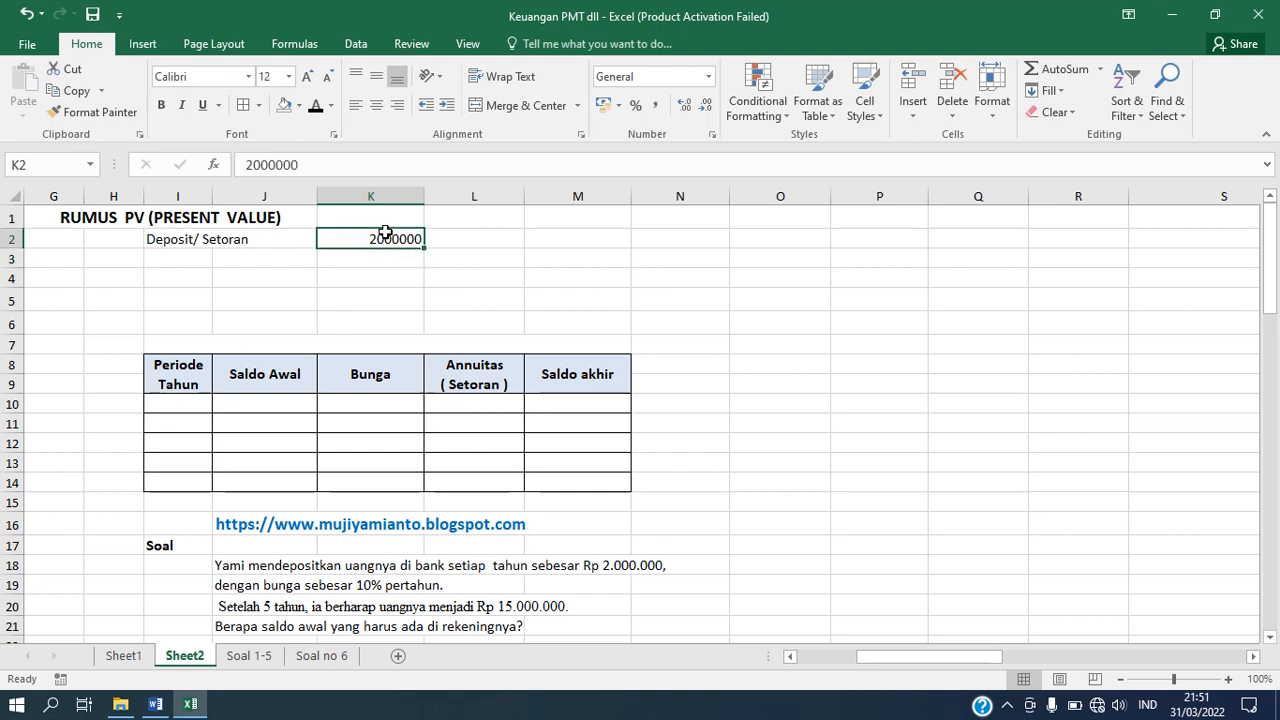
left_click(708, 76)
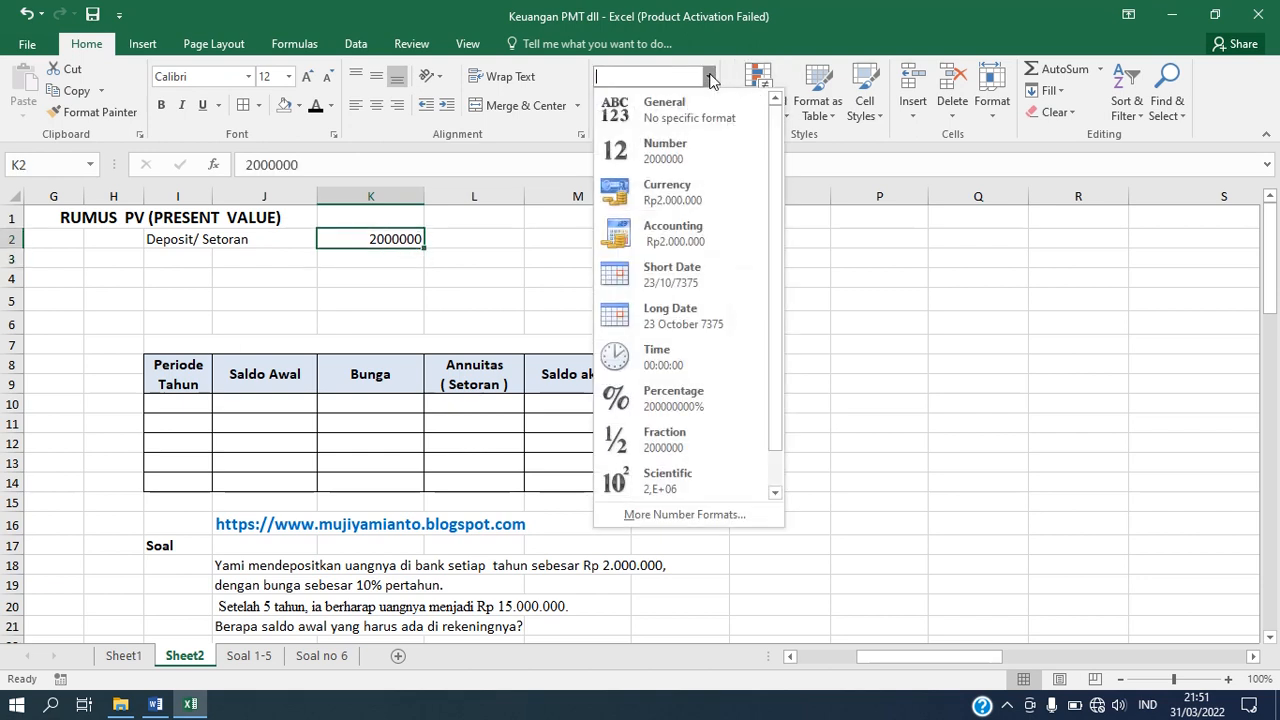
left_click(680, 230)
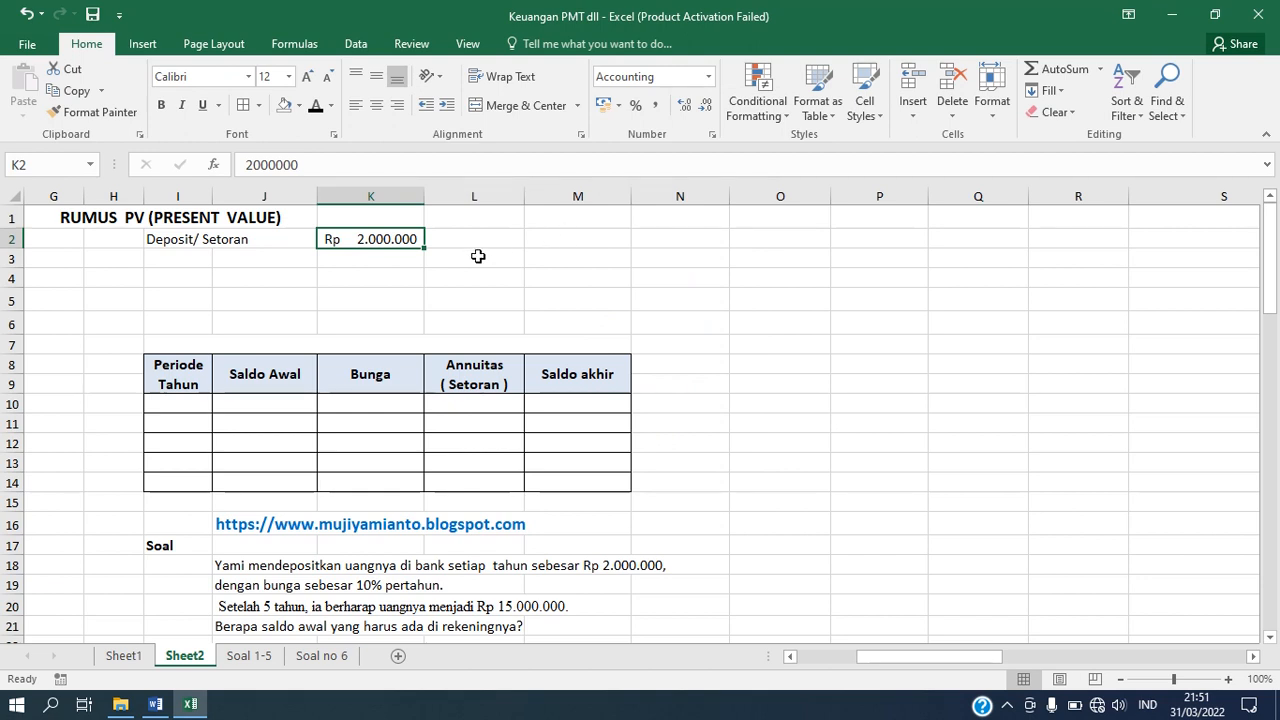
left_click(476, 239)
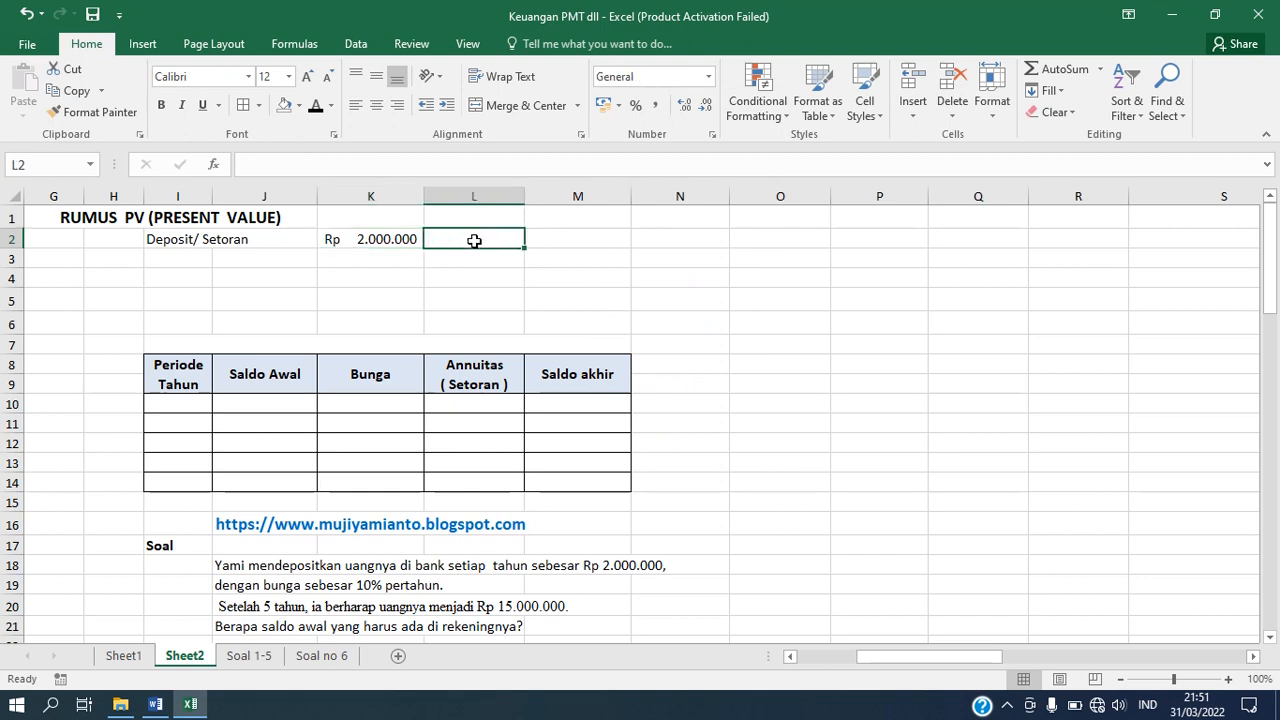
type("per th")
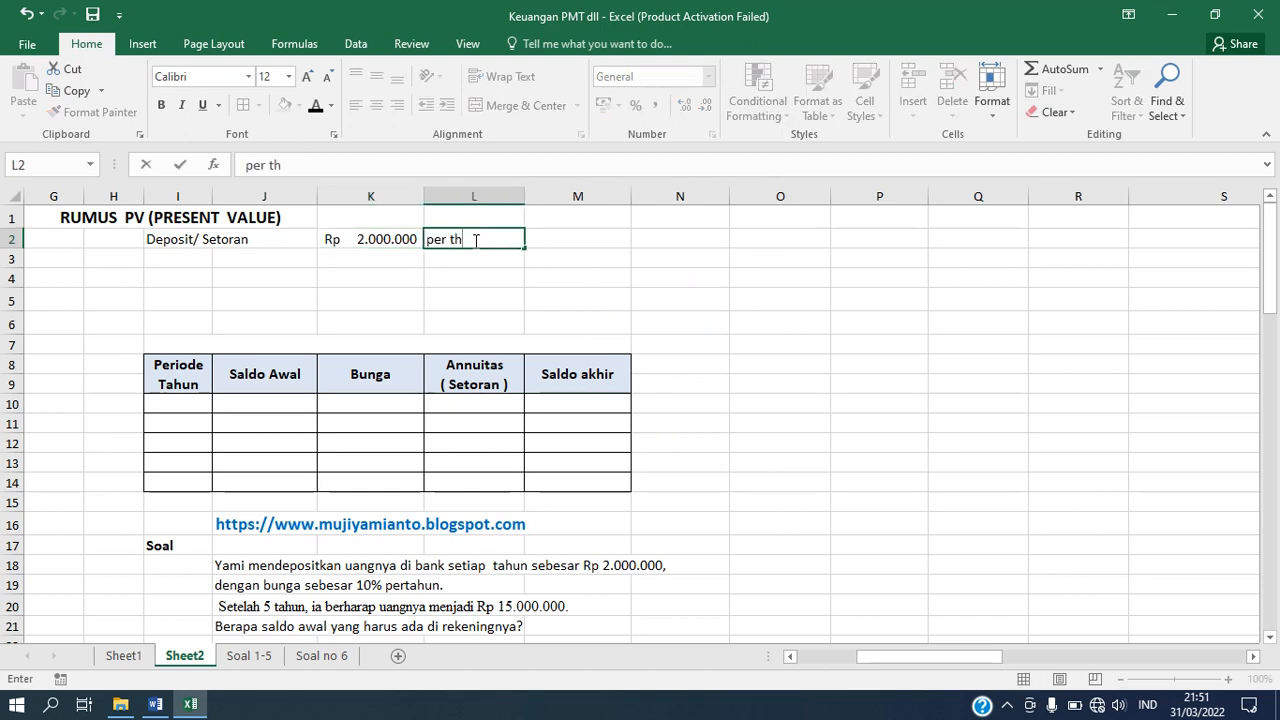
key("Return")
- Fill row 3 with the label "Suku bunga" in I3, 10% in K3 and "per th" in L3
left_click(191, 257)
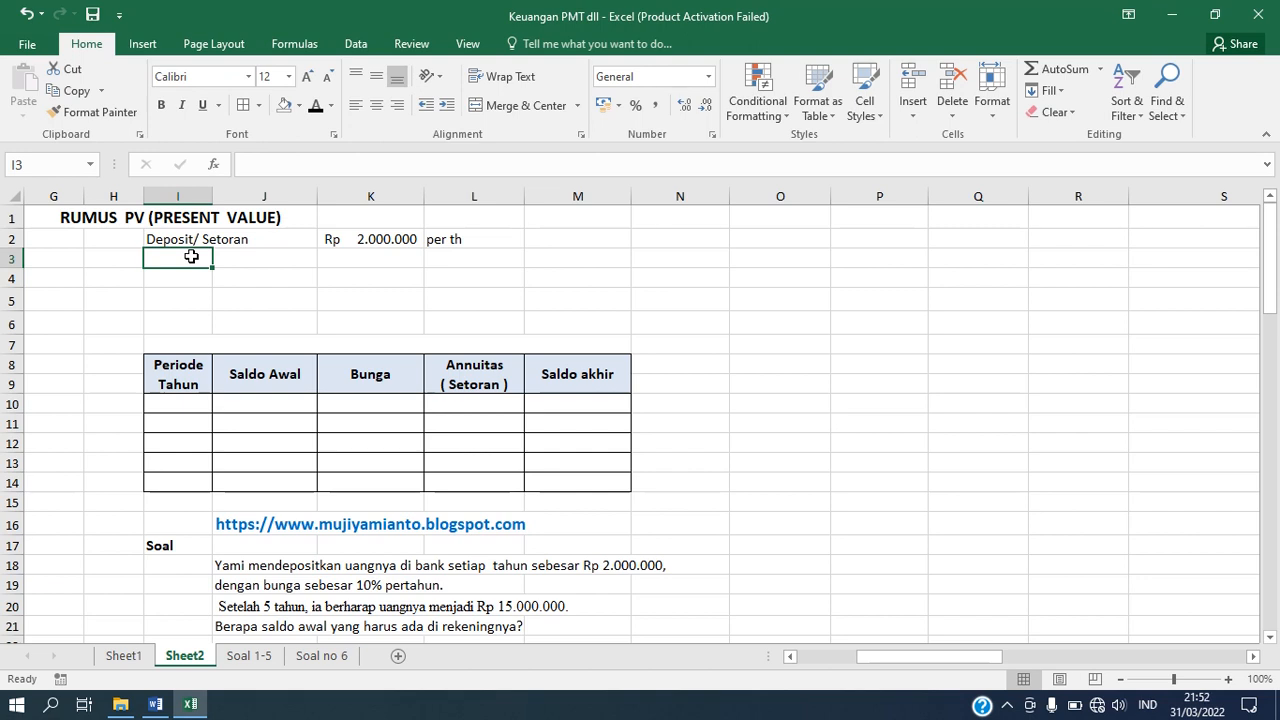
type("Suku bu")
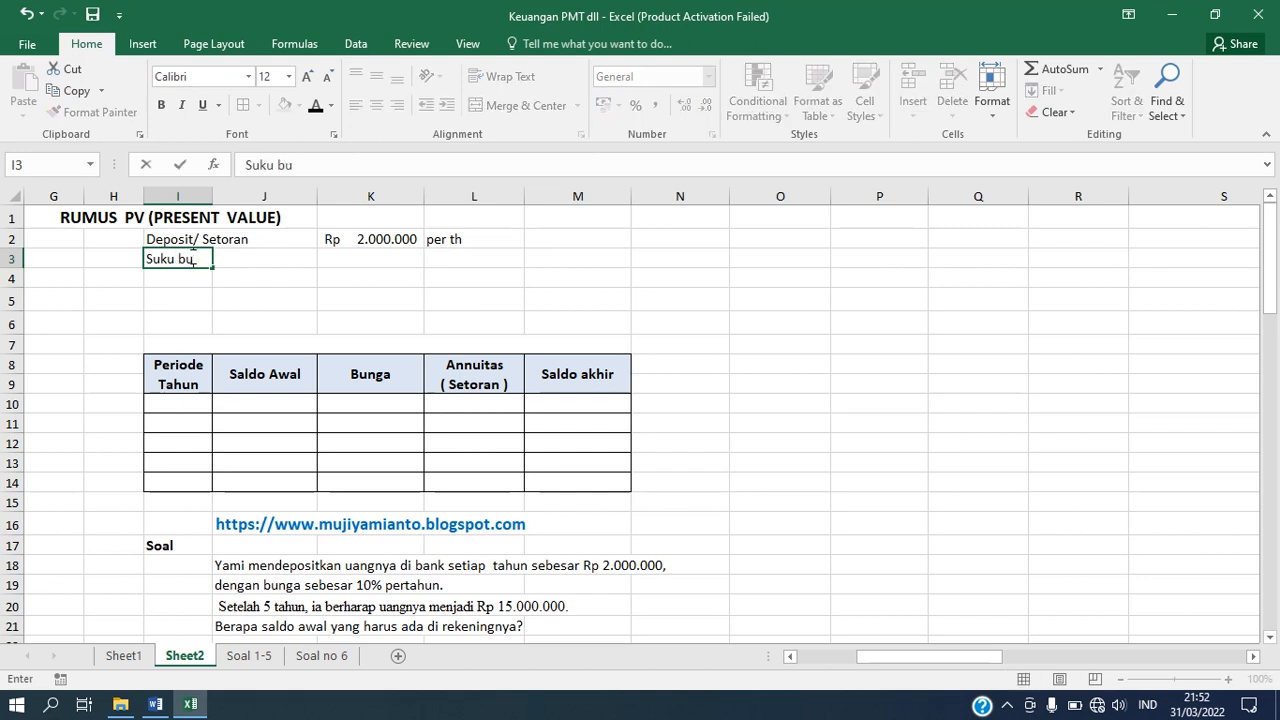
type("nga")
key("Tab")
key("Tab")
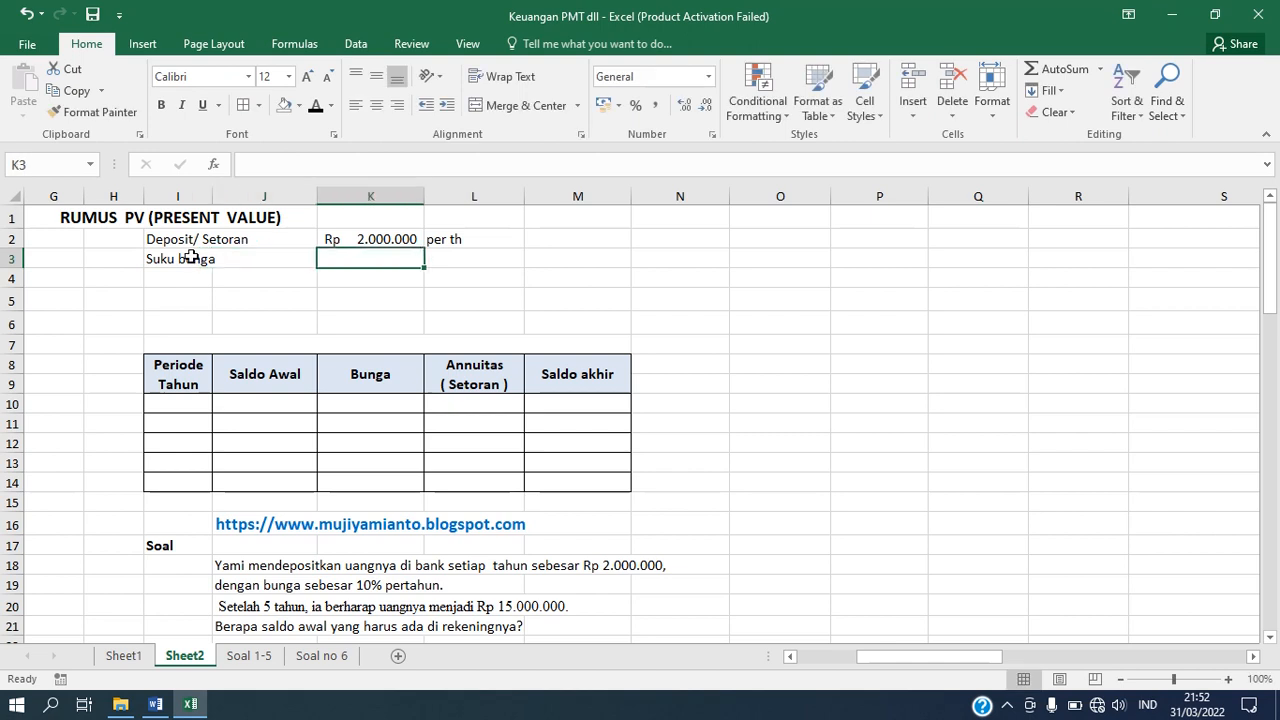
type("10%")
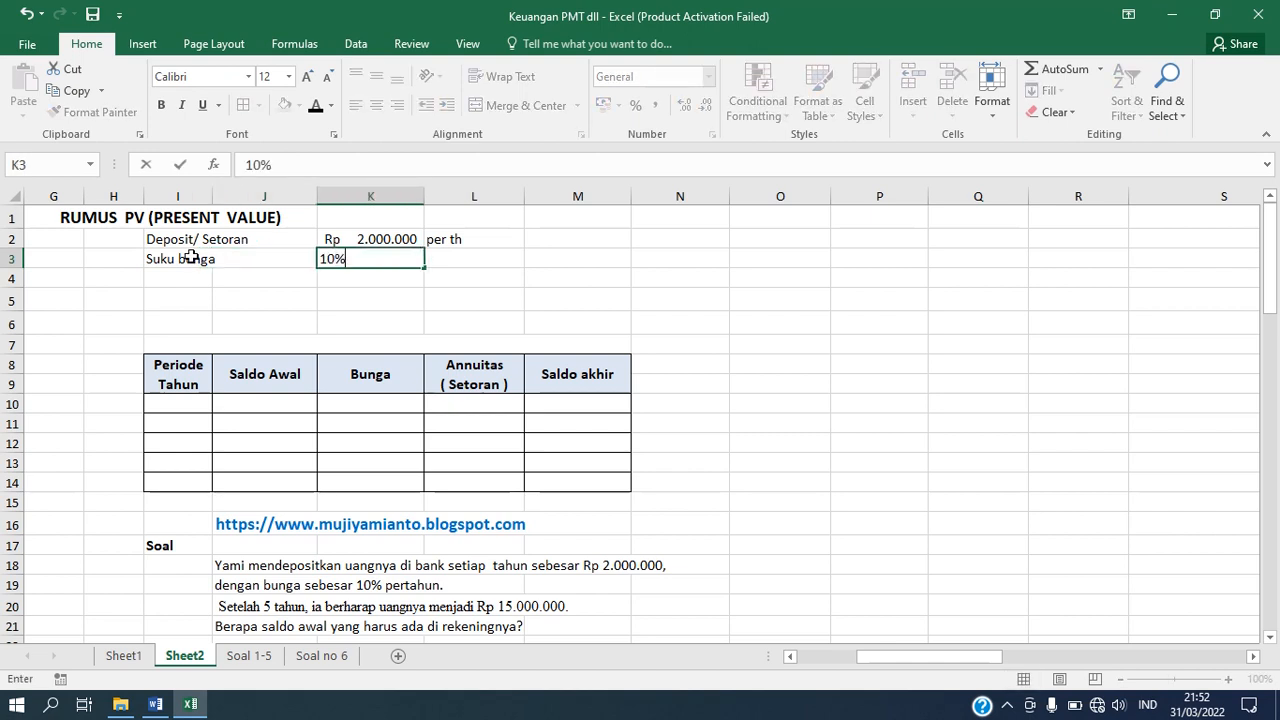
key("Tab")
type("per th")
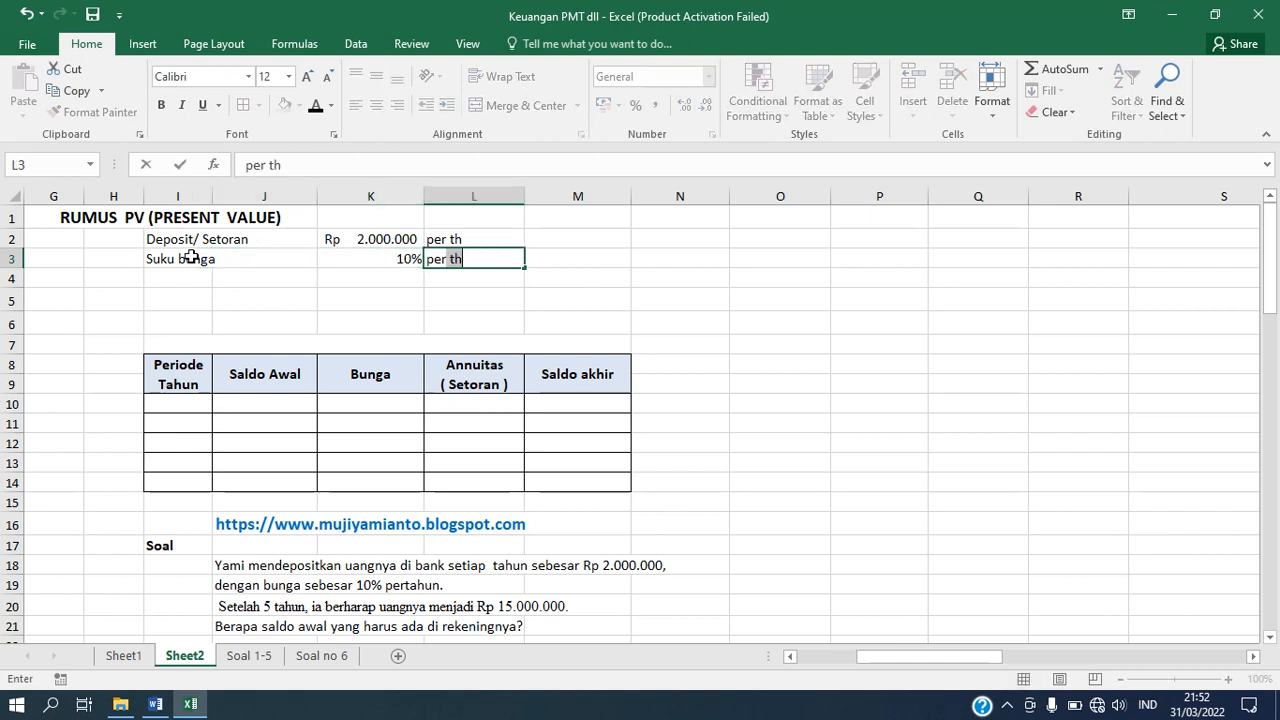
key("Return")
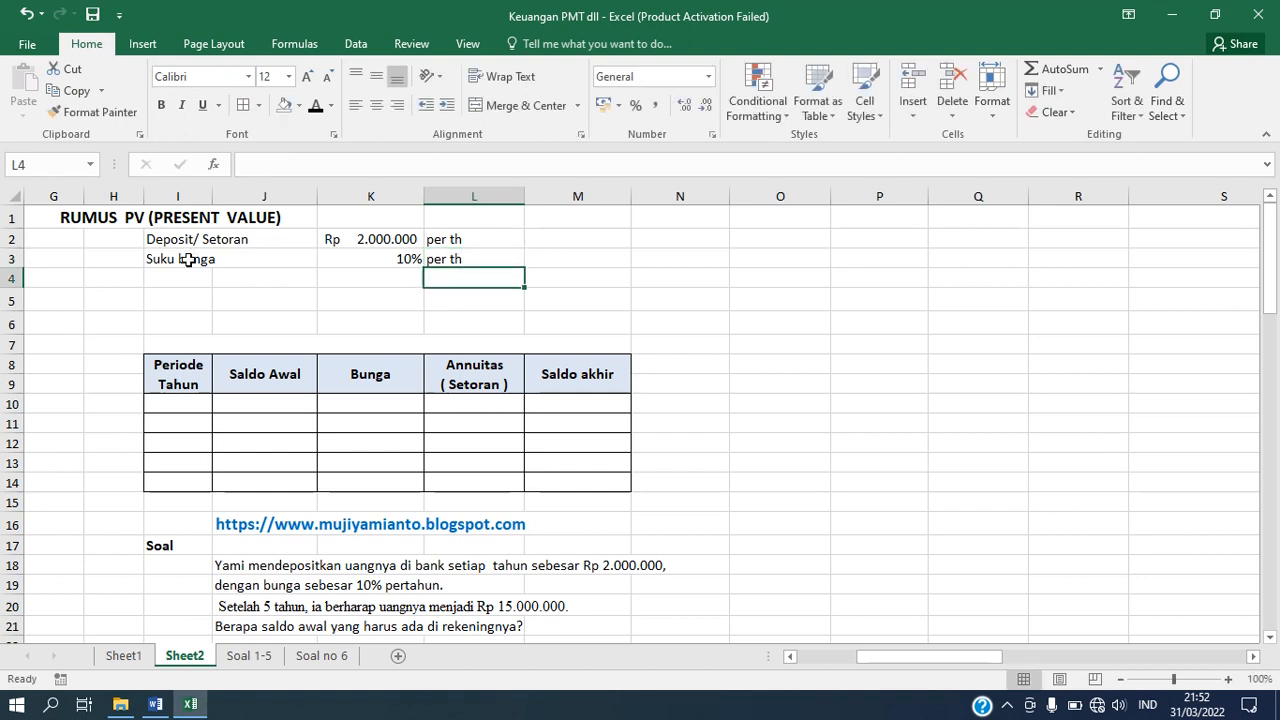
- Fill row 4 with the label "Periode" in I4, 5 in K4 and "th" in L4
left_click(188, 277)
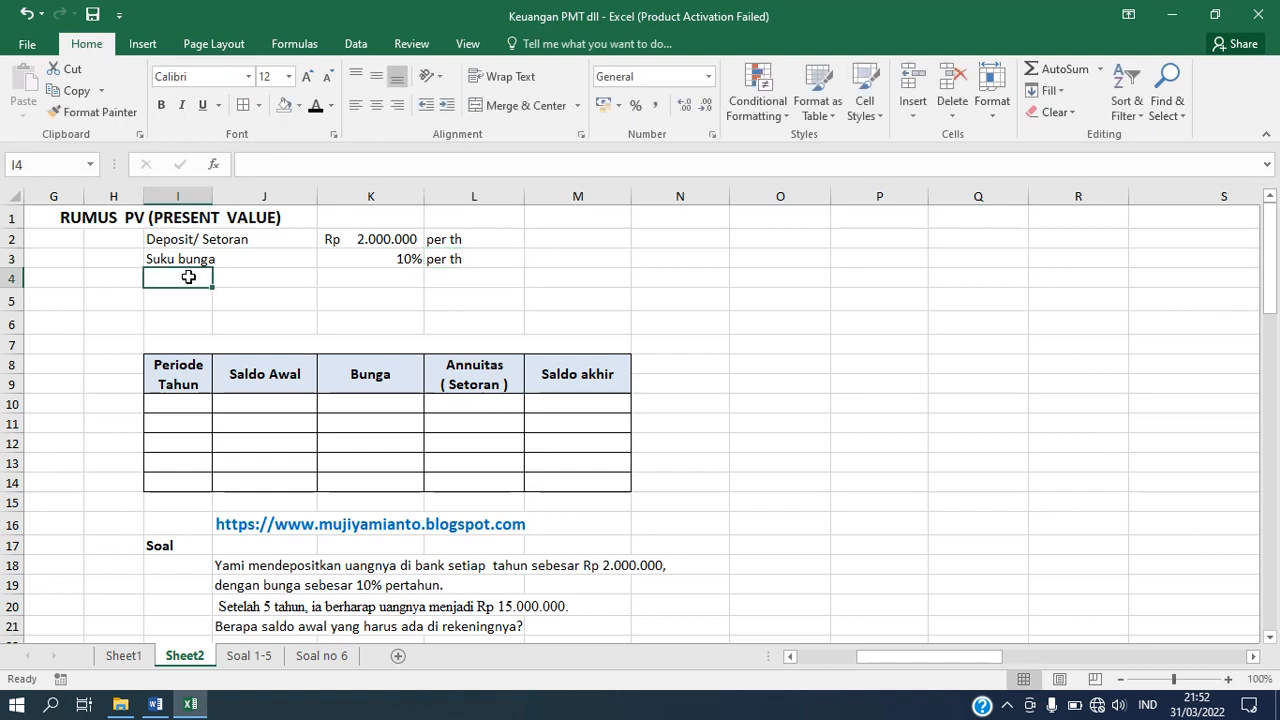
type("Periode")
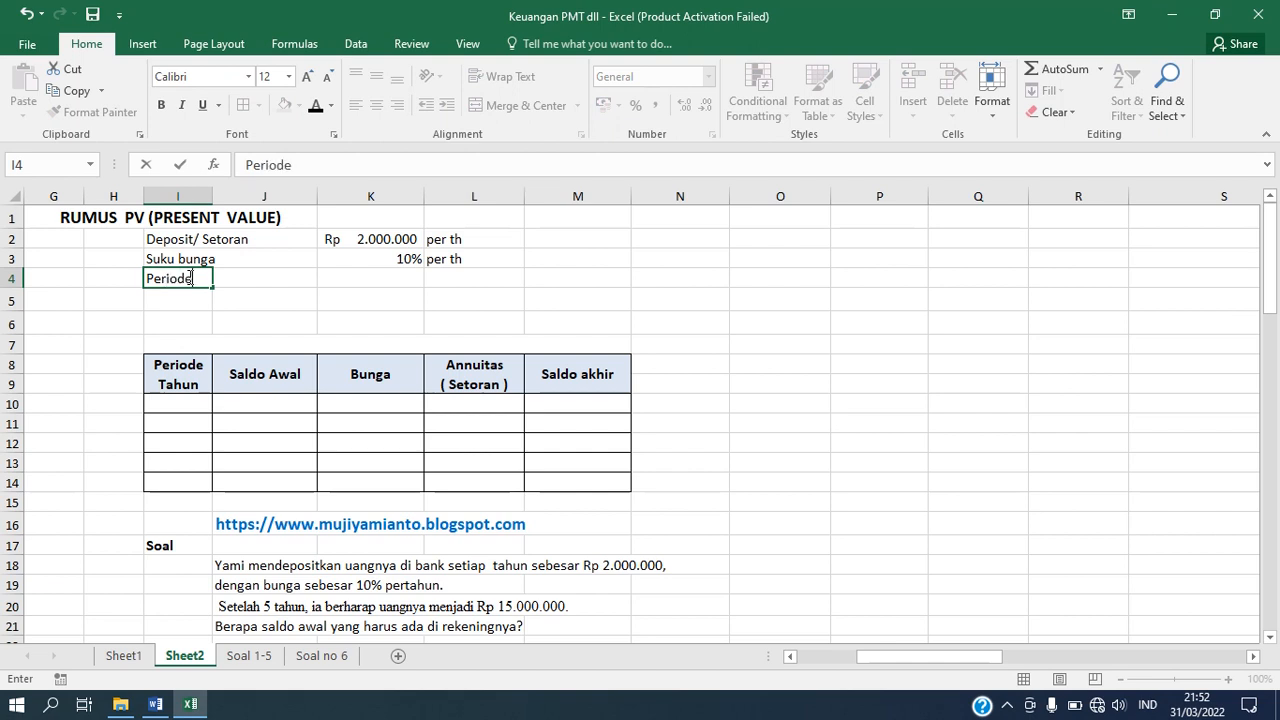
key("Tab")
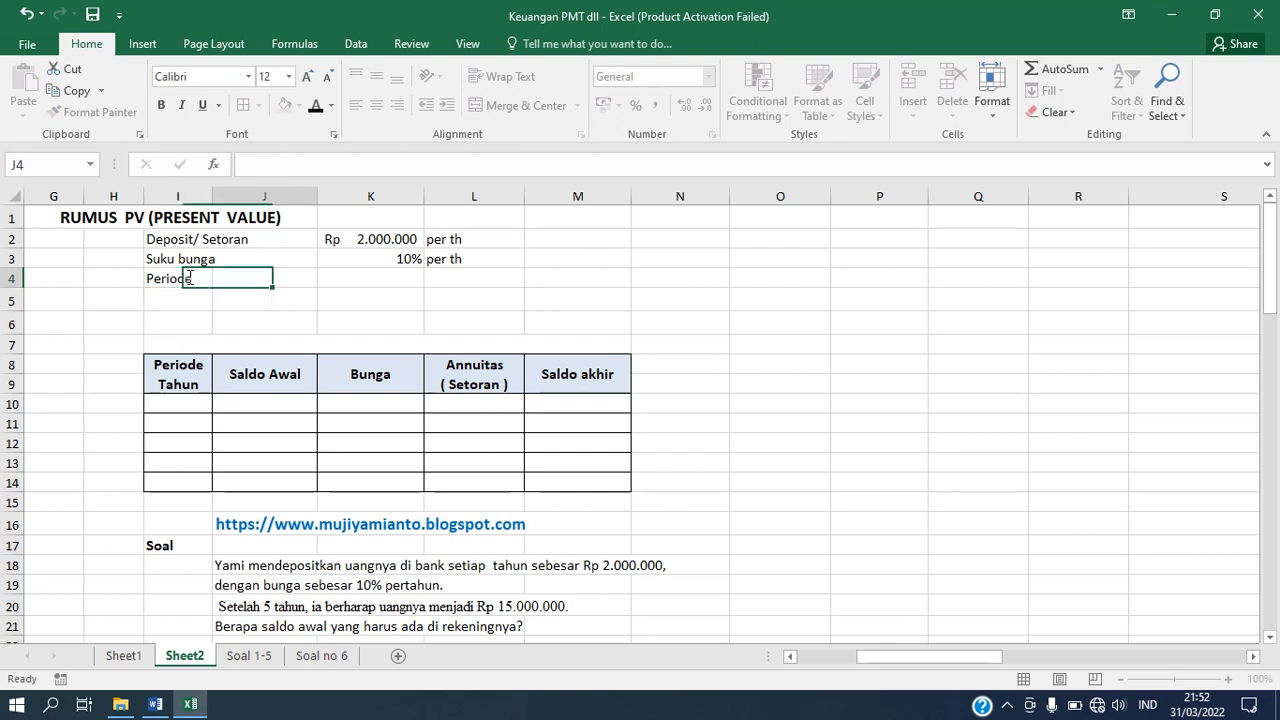
key("Tab")
type("5")
key("Tab")
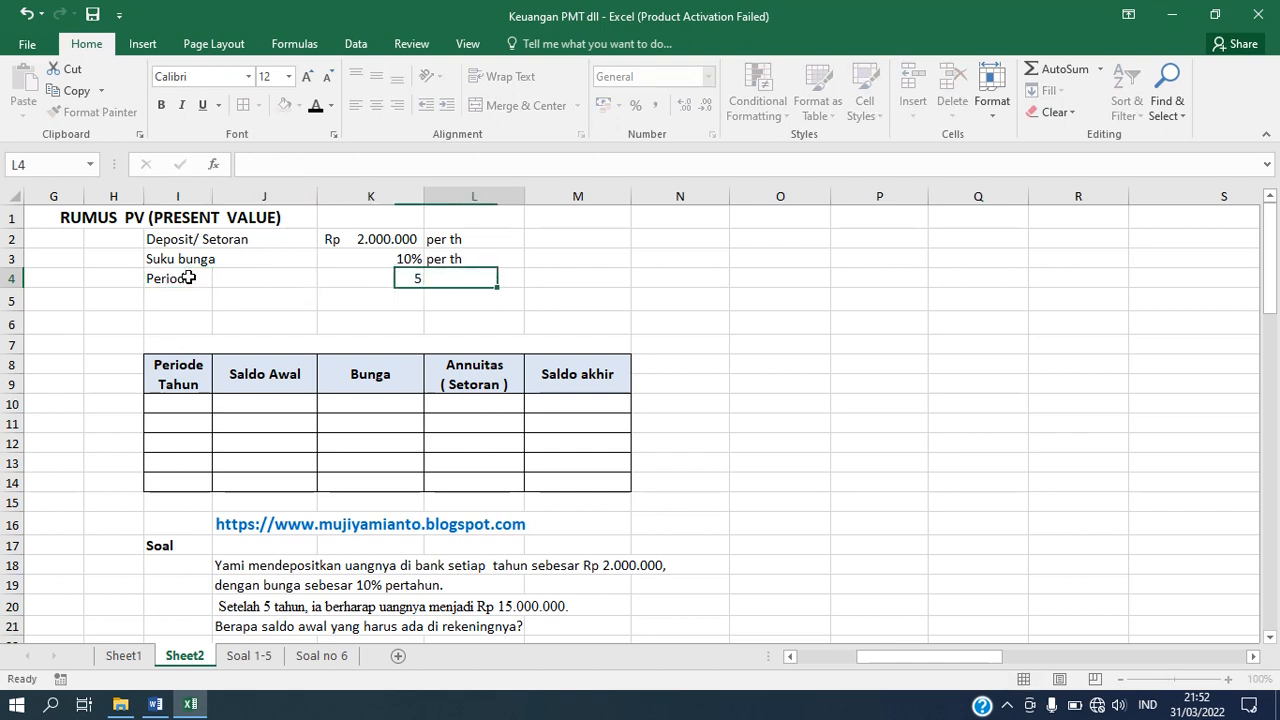
type("th")
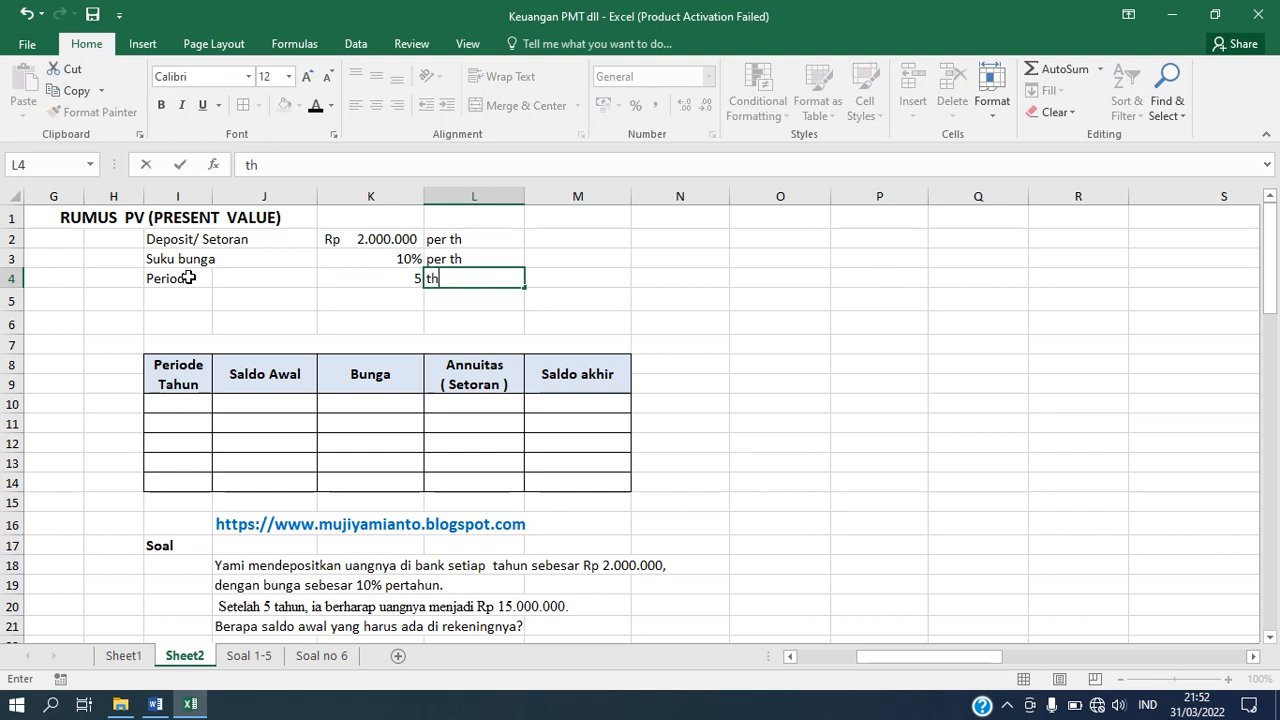
key("Return")
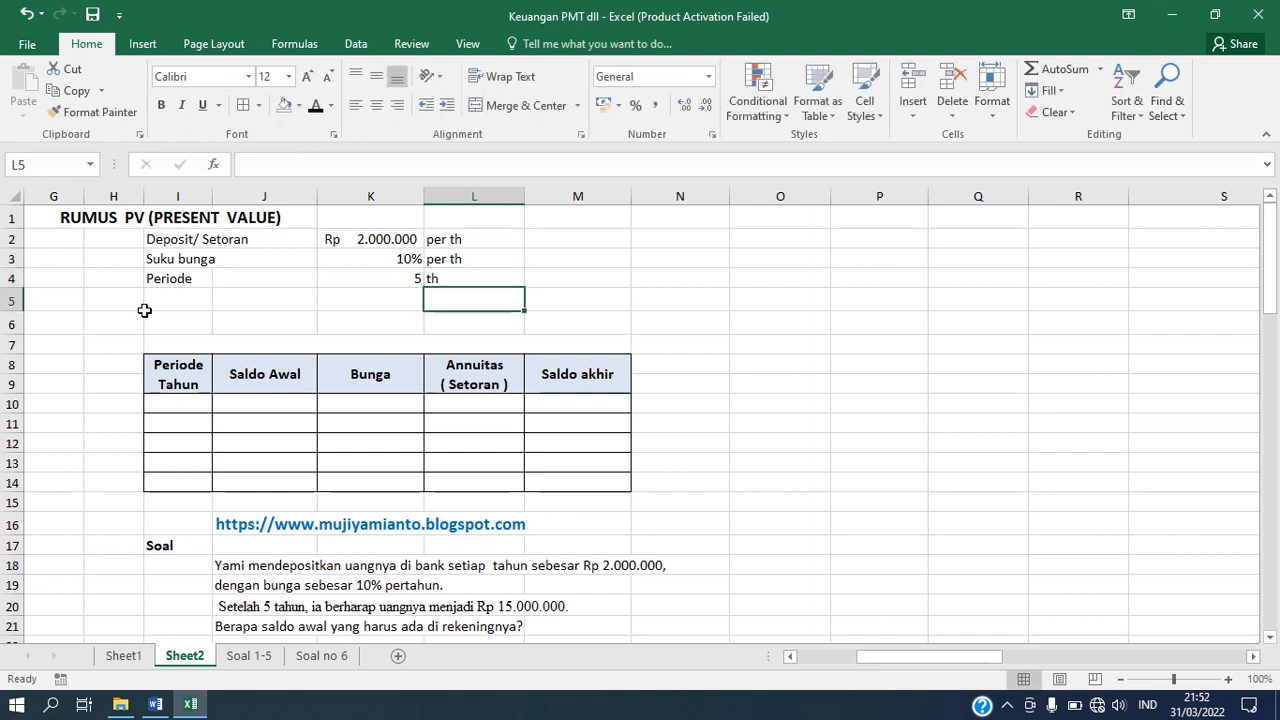
- Label cell I5 "Fv" and enter the future value 15000000 in K5
left_click(167, 301)
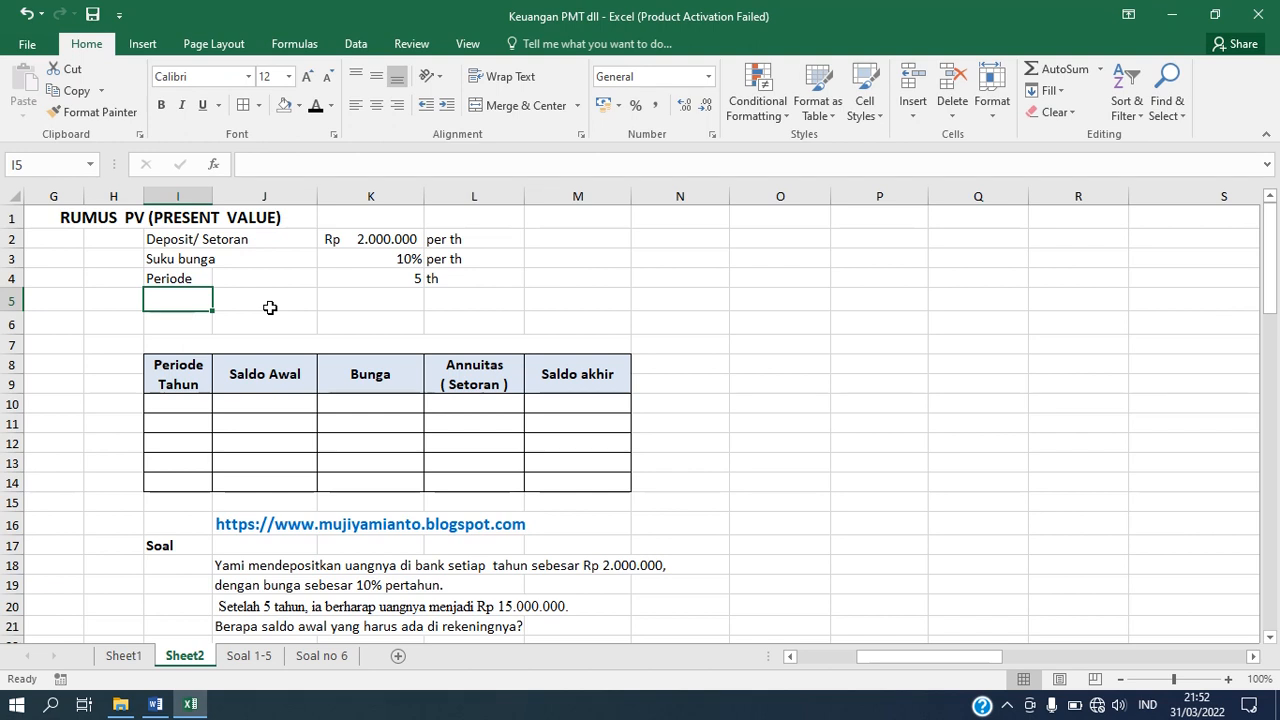
type("Fv")
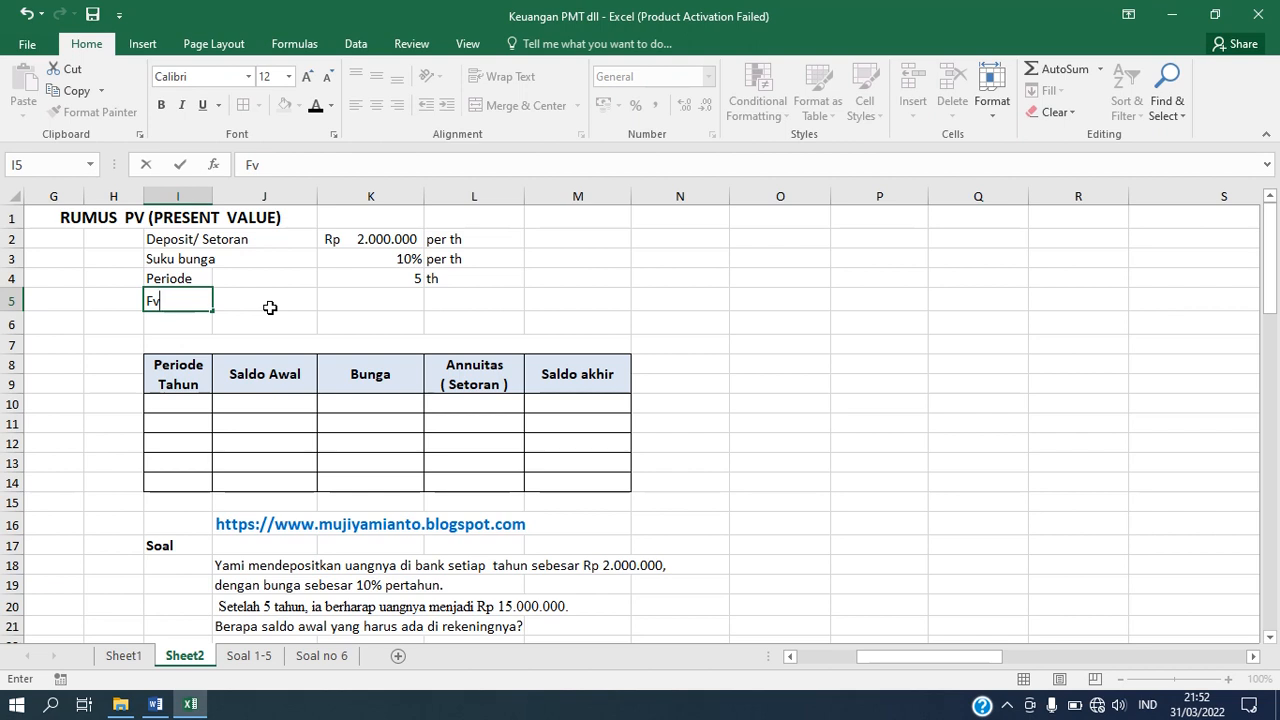
key("Right")
key("Right")
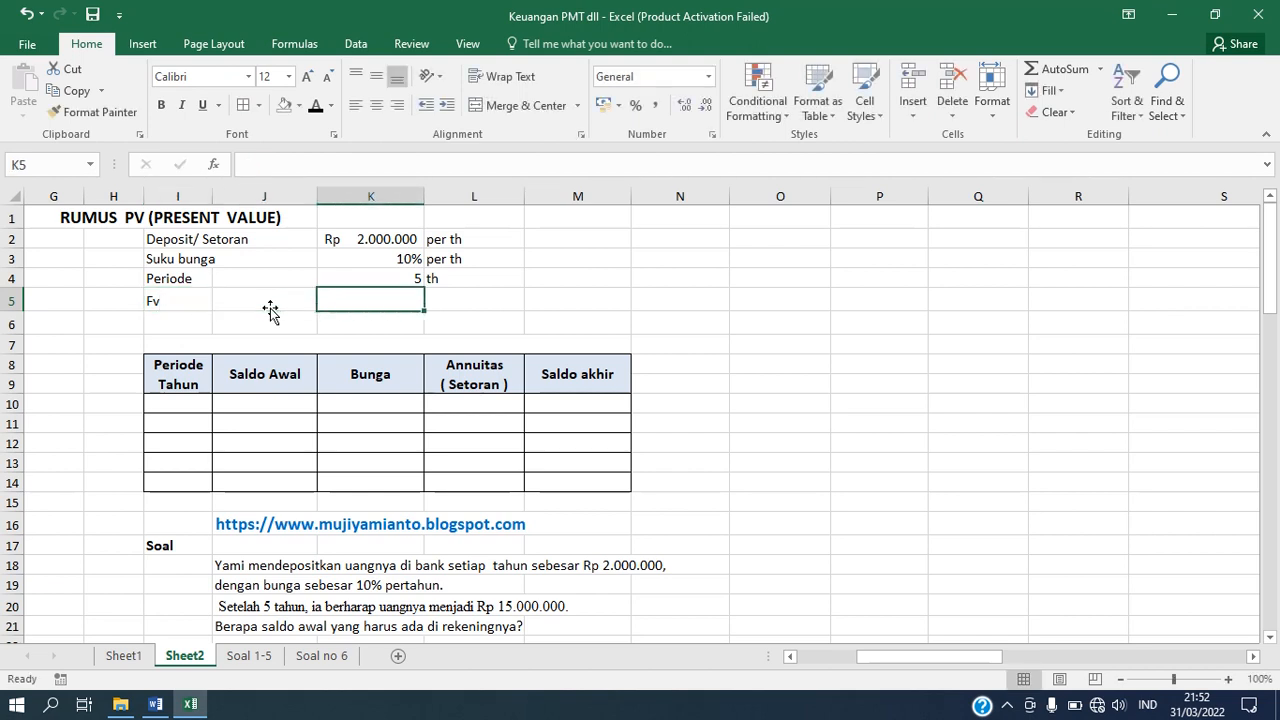
type("15")
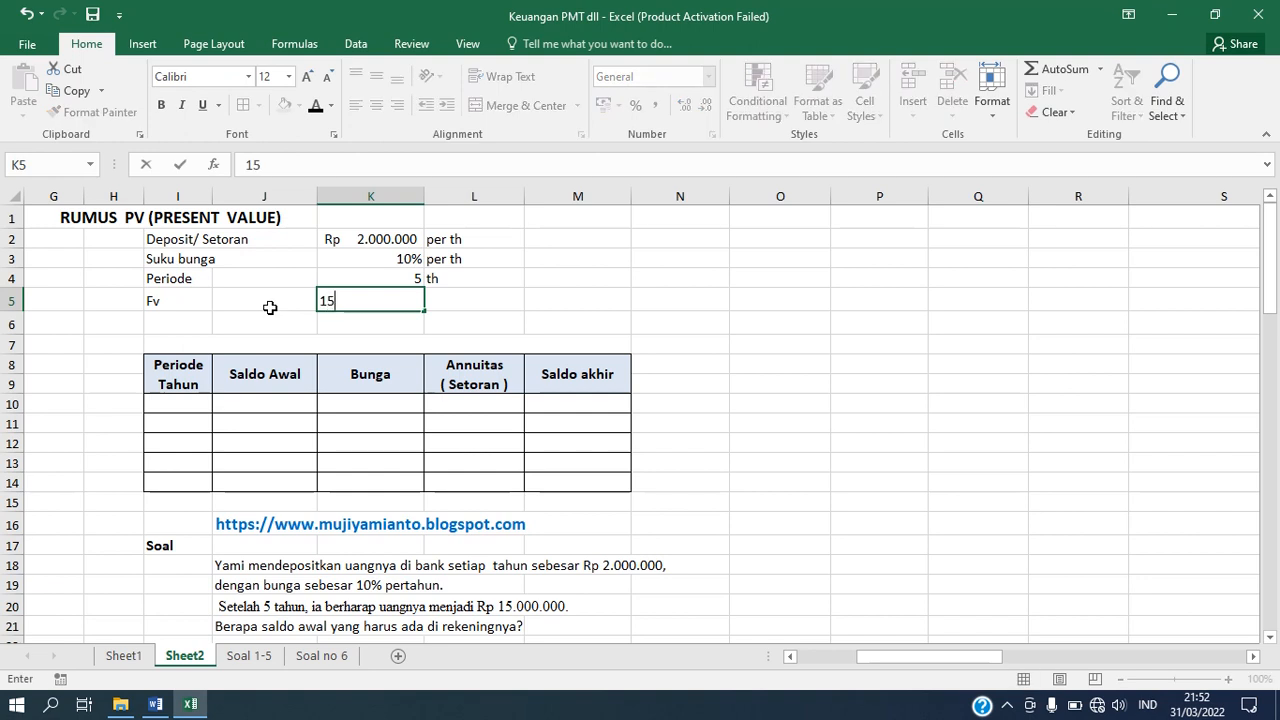
type("000000")
key("Return")
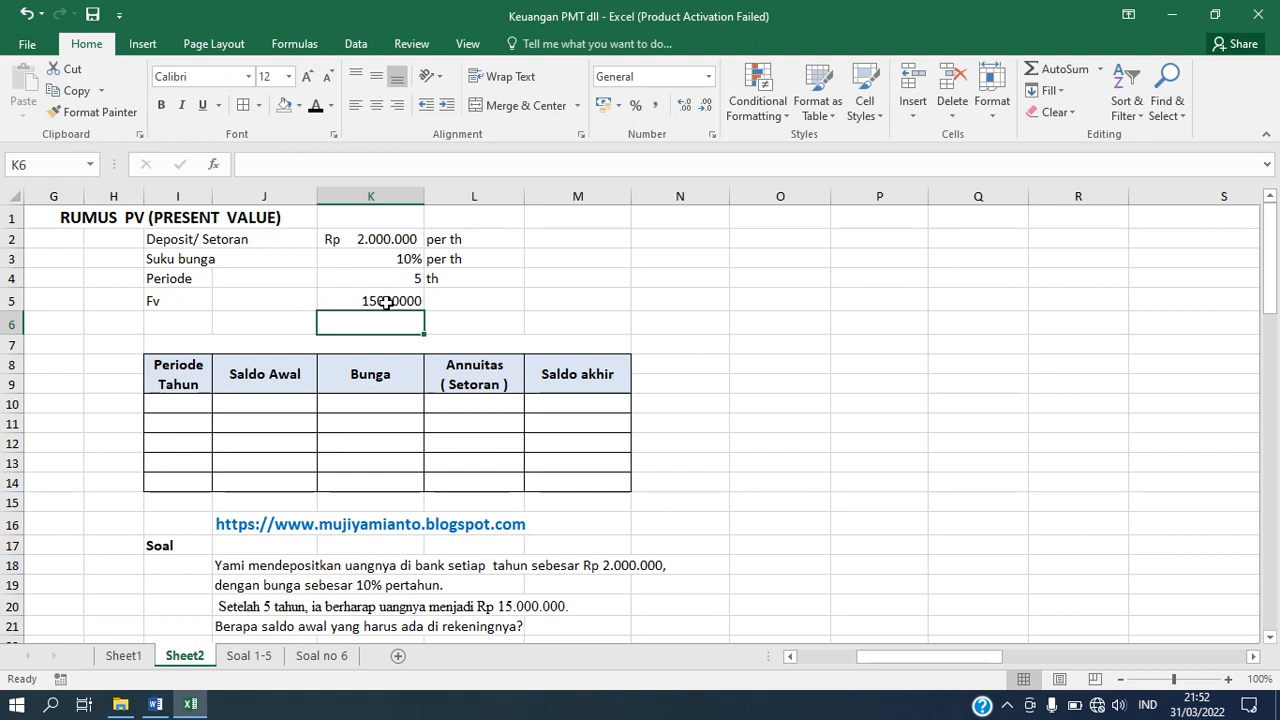
- Format the Fv amount in K5 as Indonesian rupiah accounting without decimal places
left_click(385, 300)
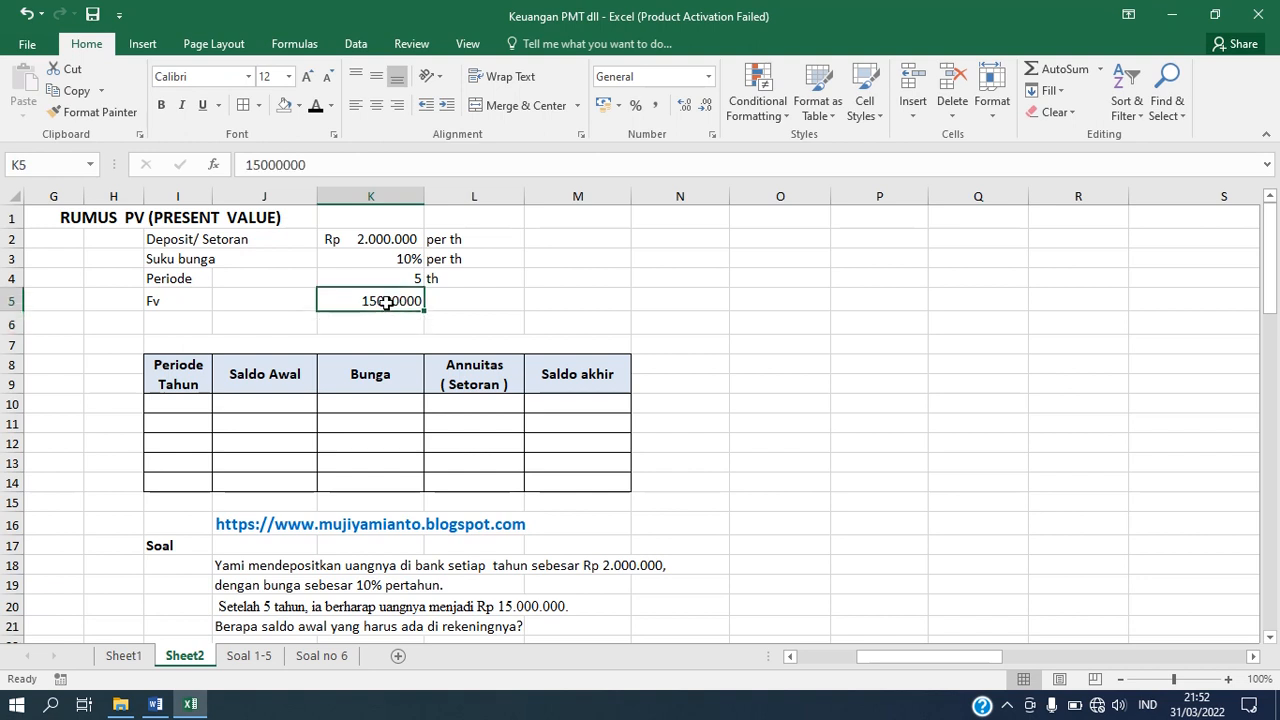
left_click(619, 105)
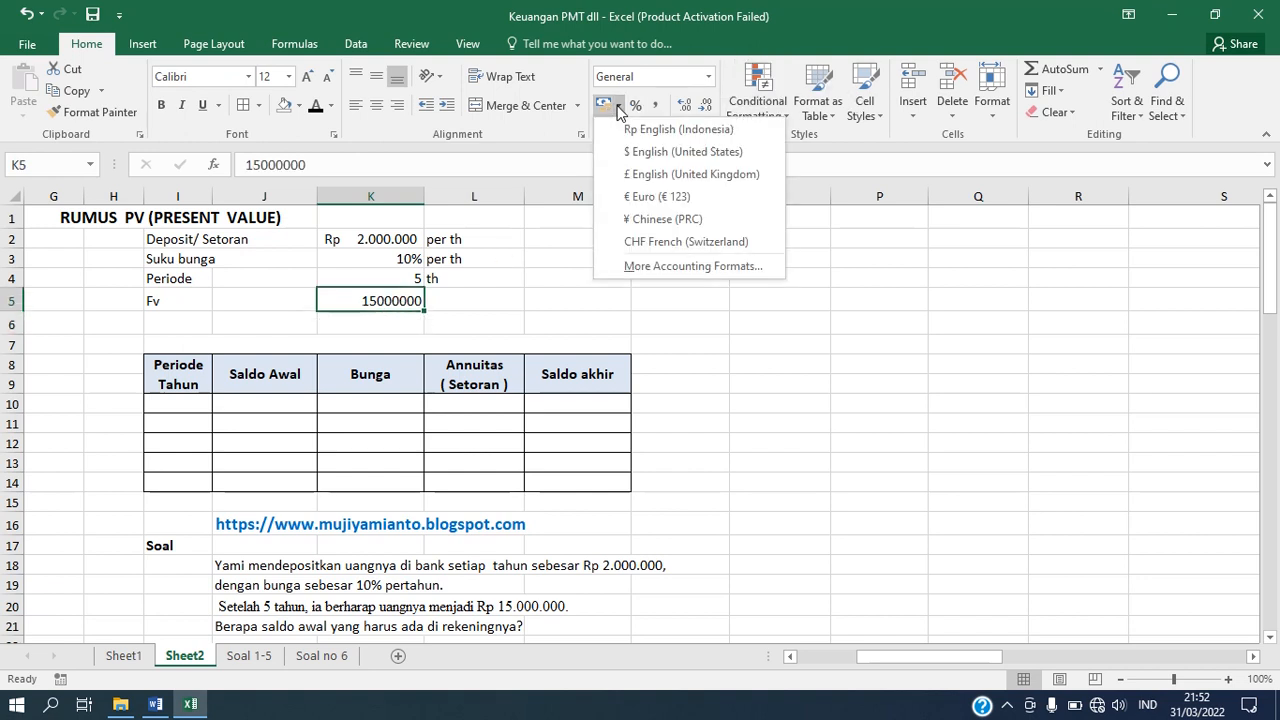
left_click(670, 130)
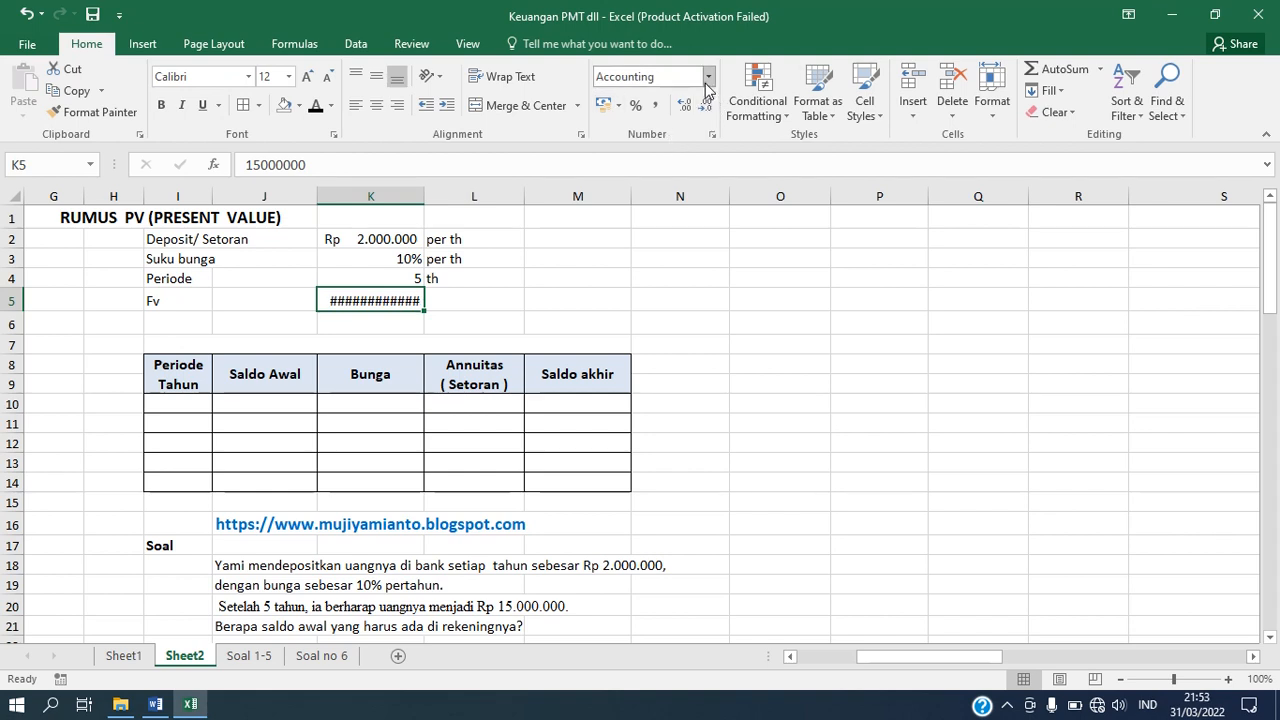
left_click(704, 106)
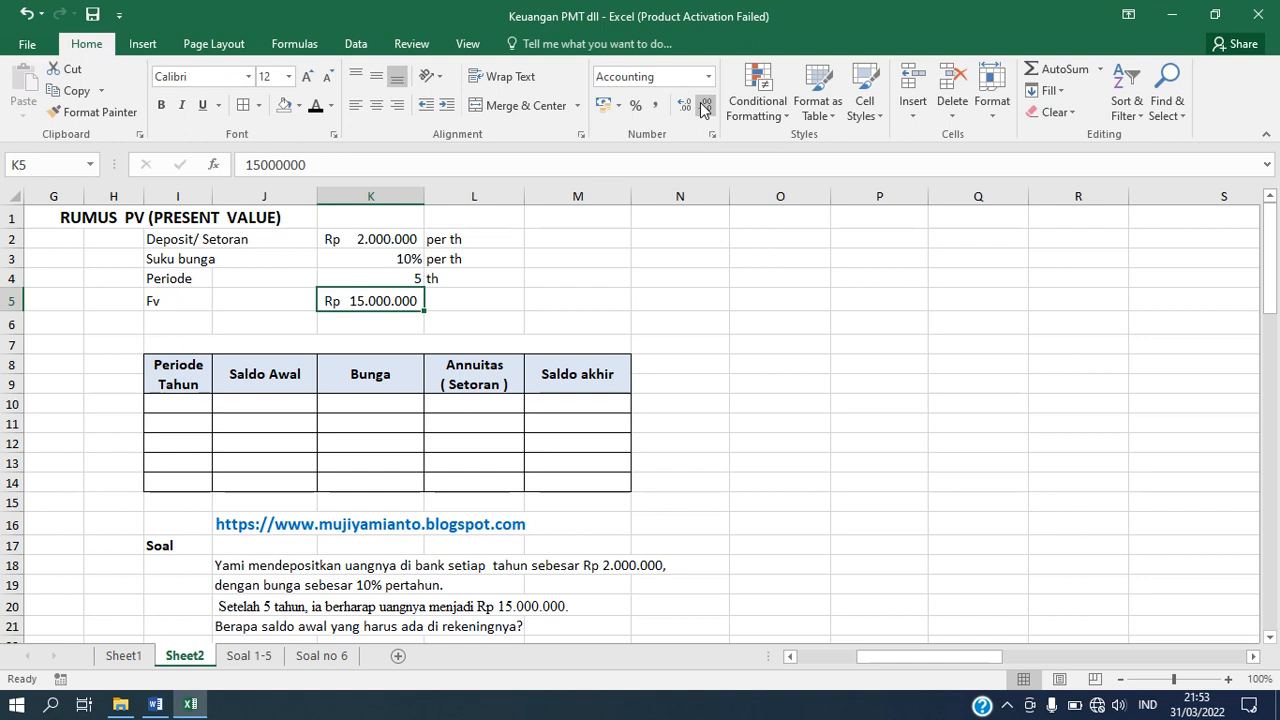
left_click(493, 298)
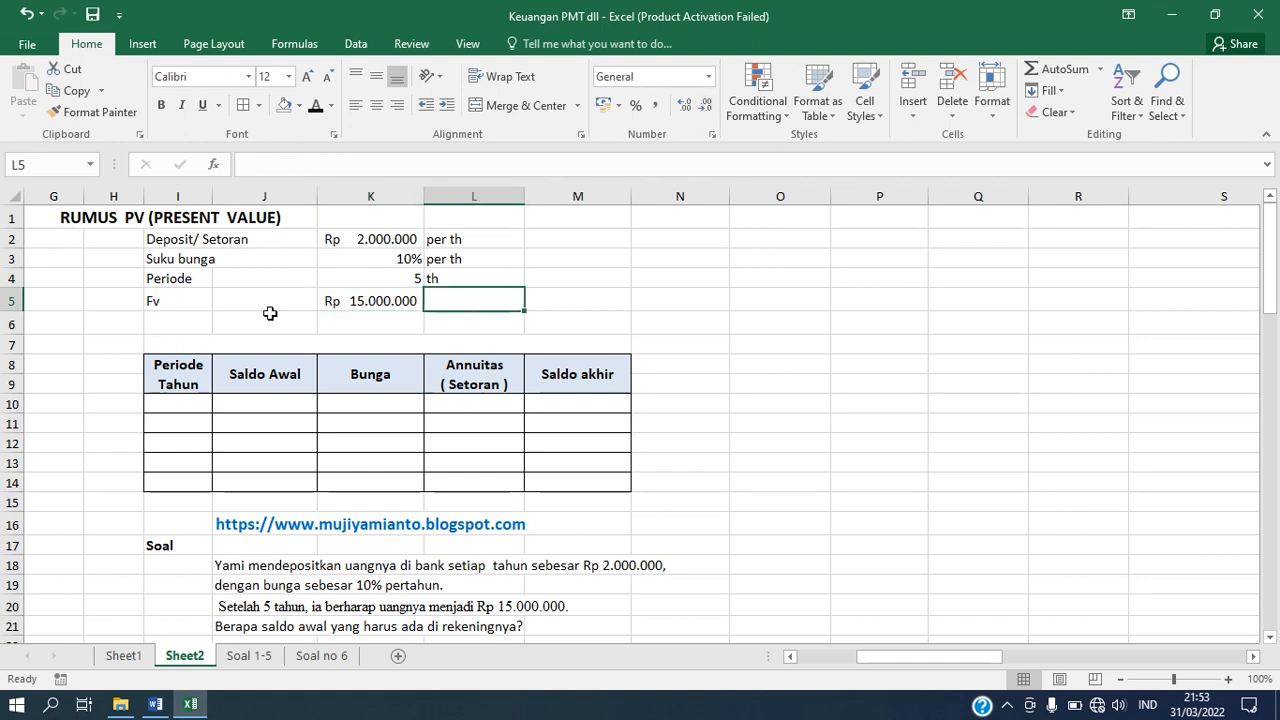
left_click(192, 328)
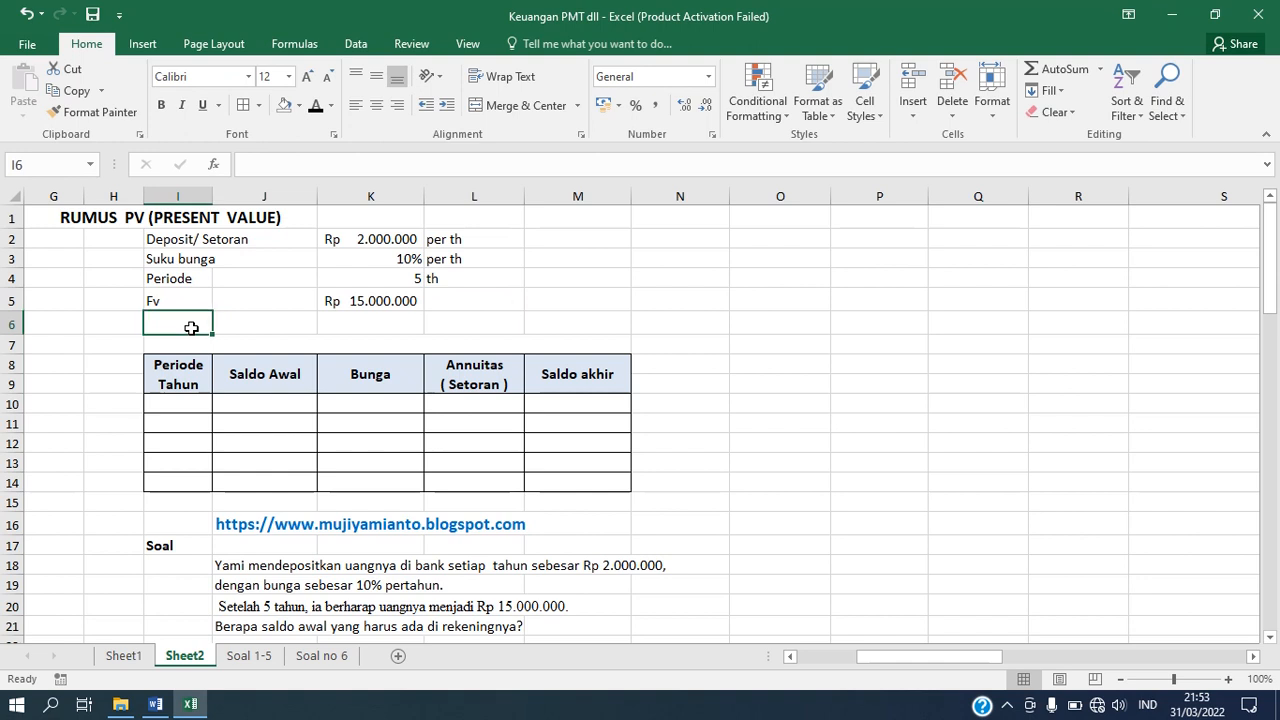
- Label cell I6 "Saldo Awal/ PV" and move on to K6 for its value
type("Saldo ")
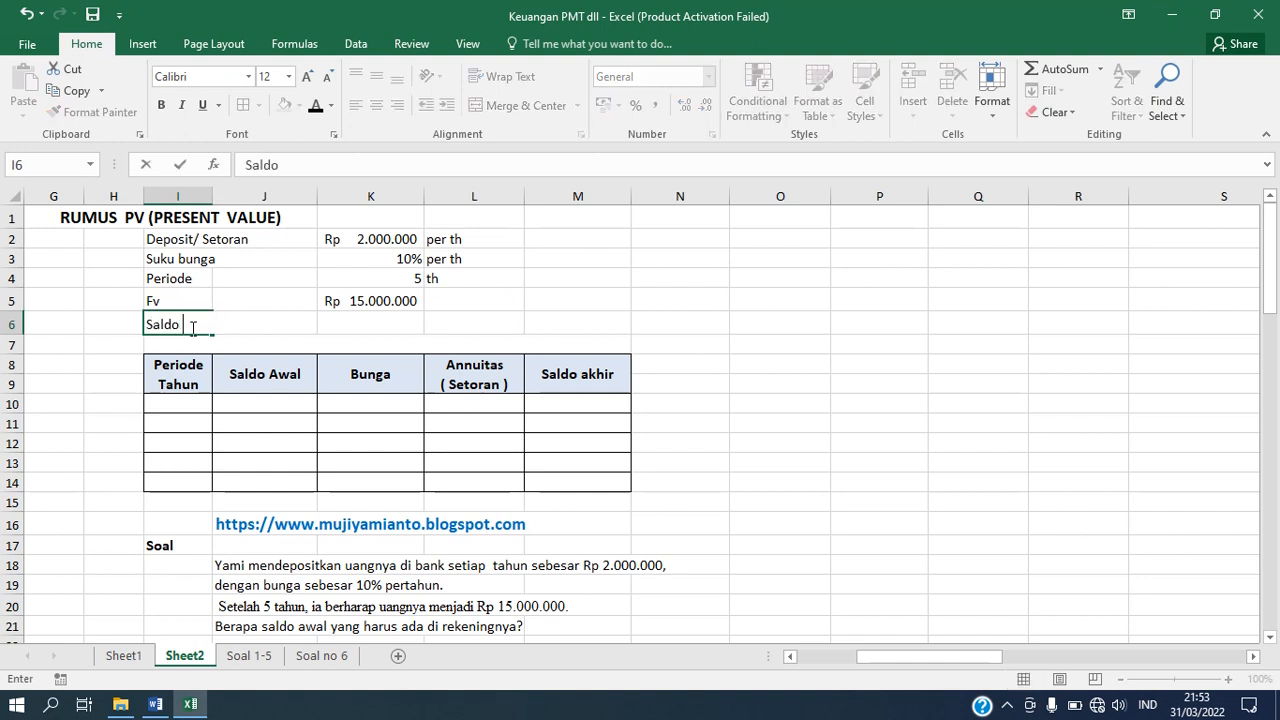
type("Awal/")
key("Tab")
key("Tab")
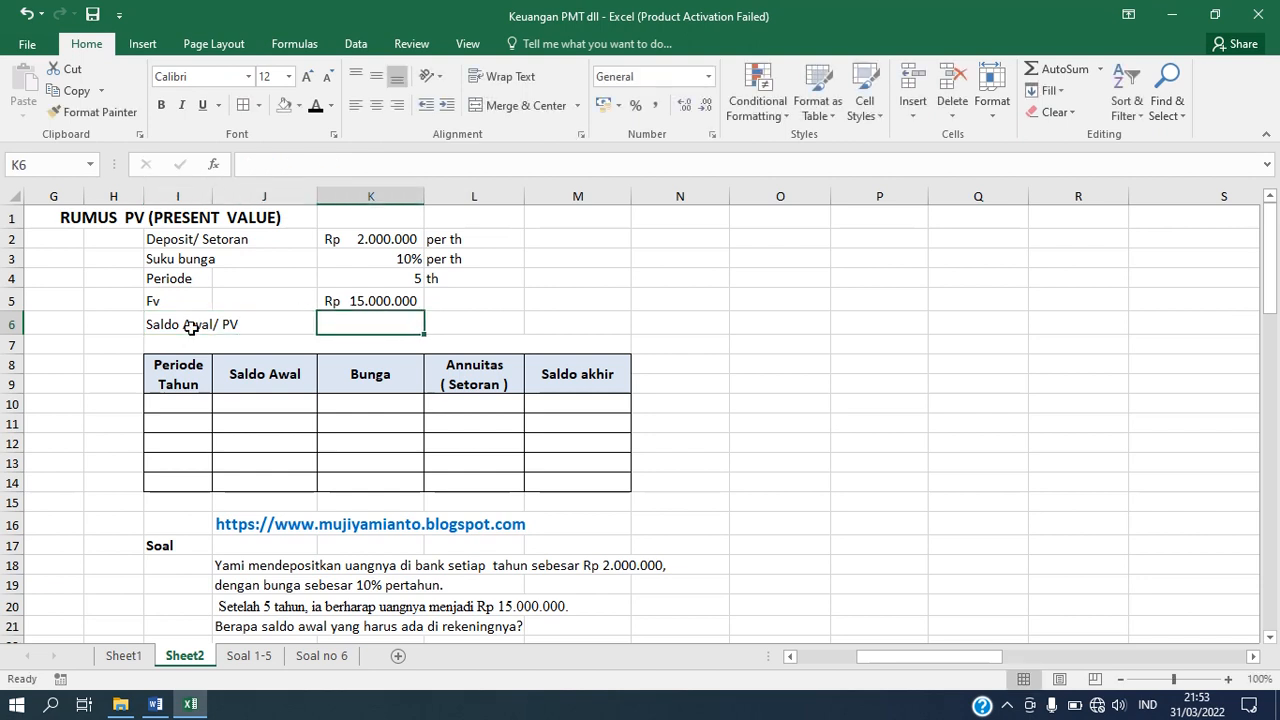
- Calculate the opening balance in K6 with the formula =PV(K3;K4;K2;-K5)
type("=")
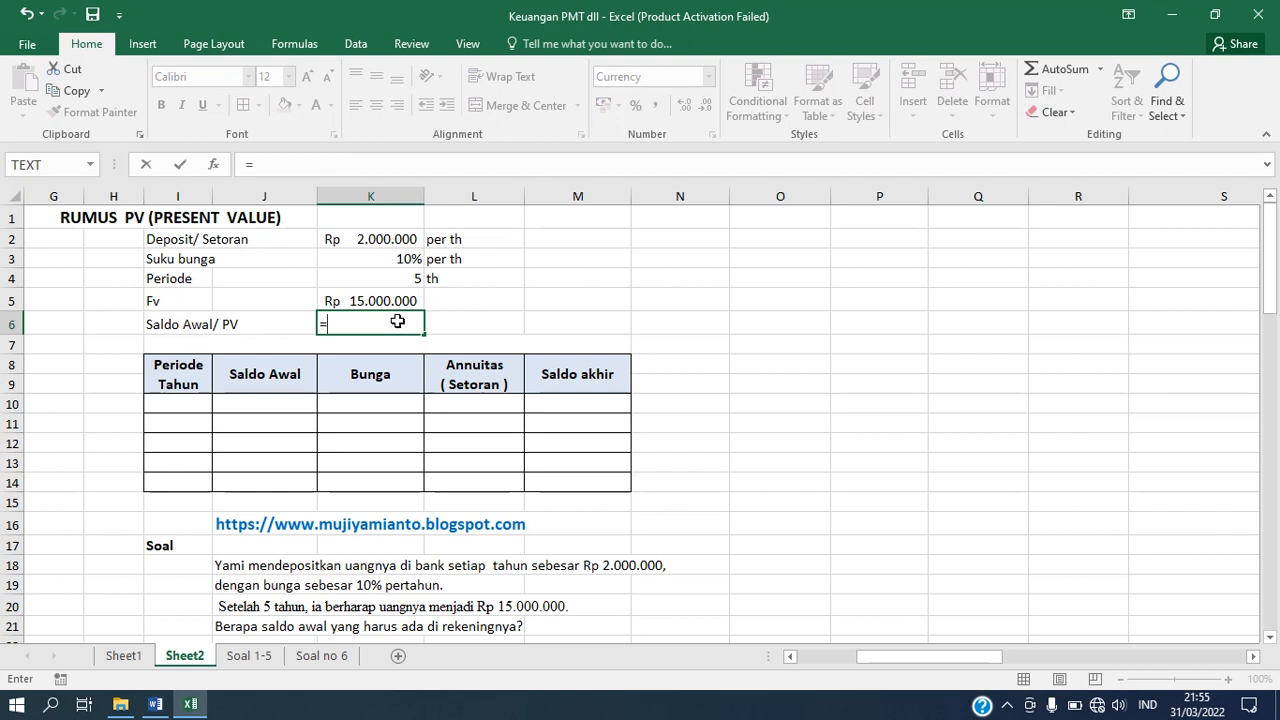
type("PV")
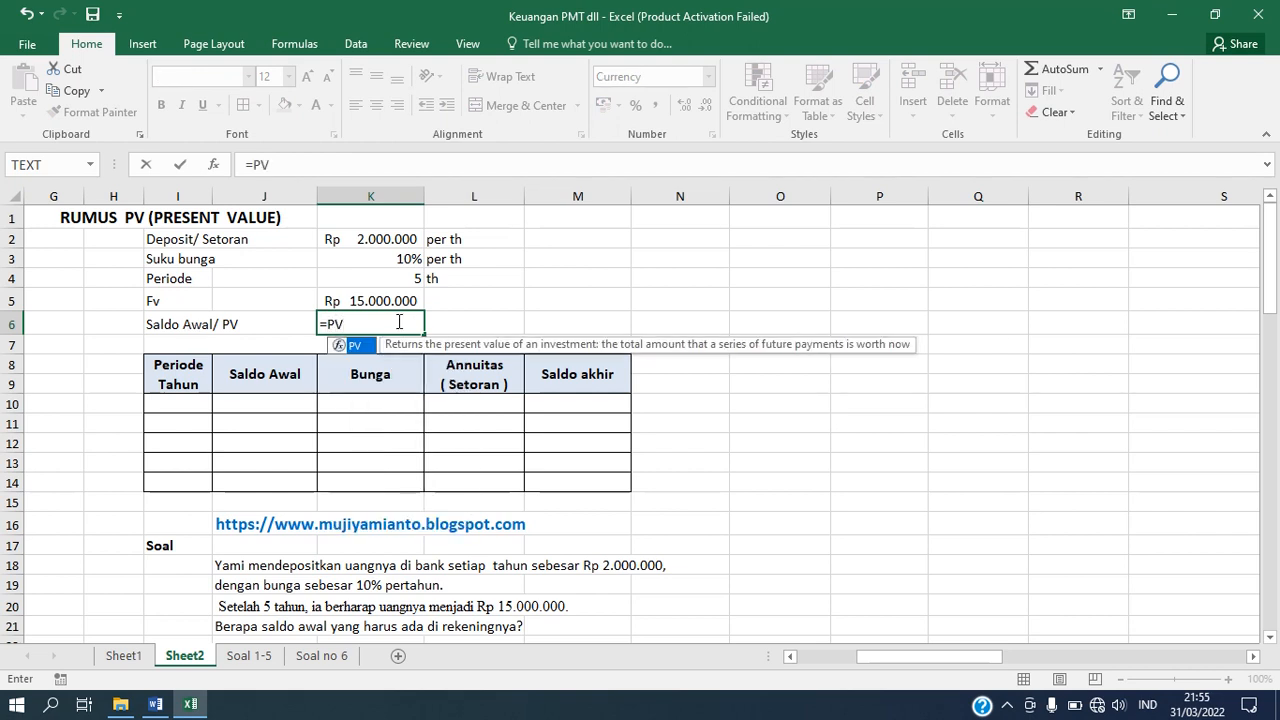
type("(")
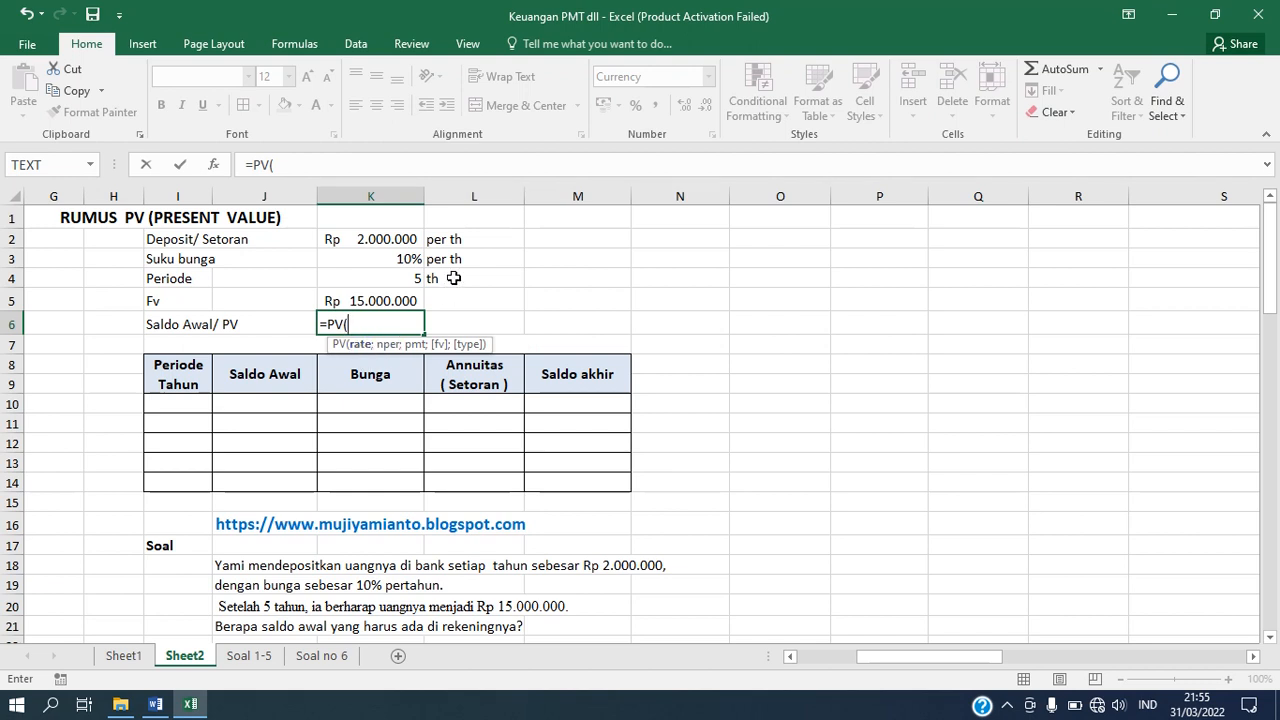
left_click(387, 260)
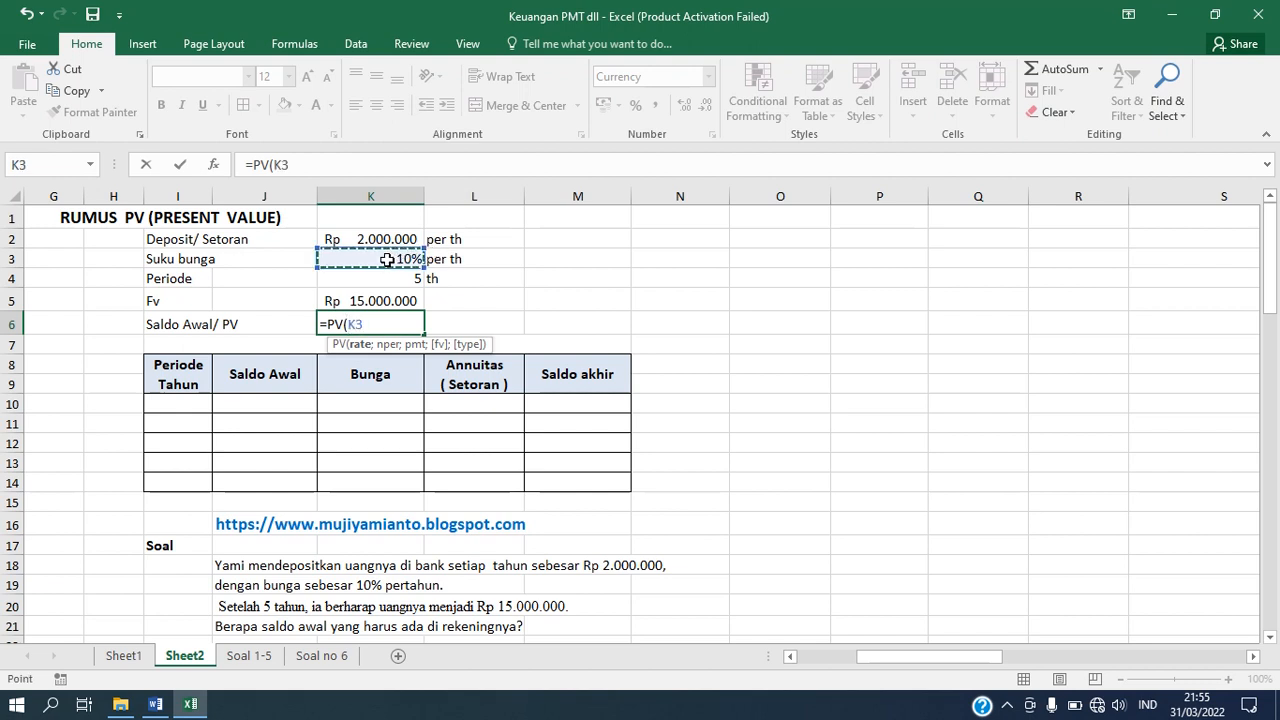
type(";")
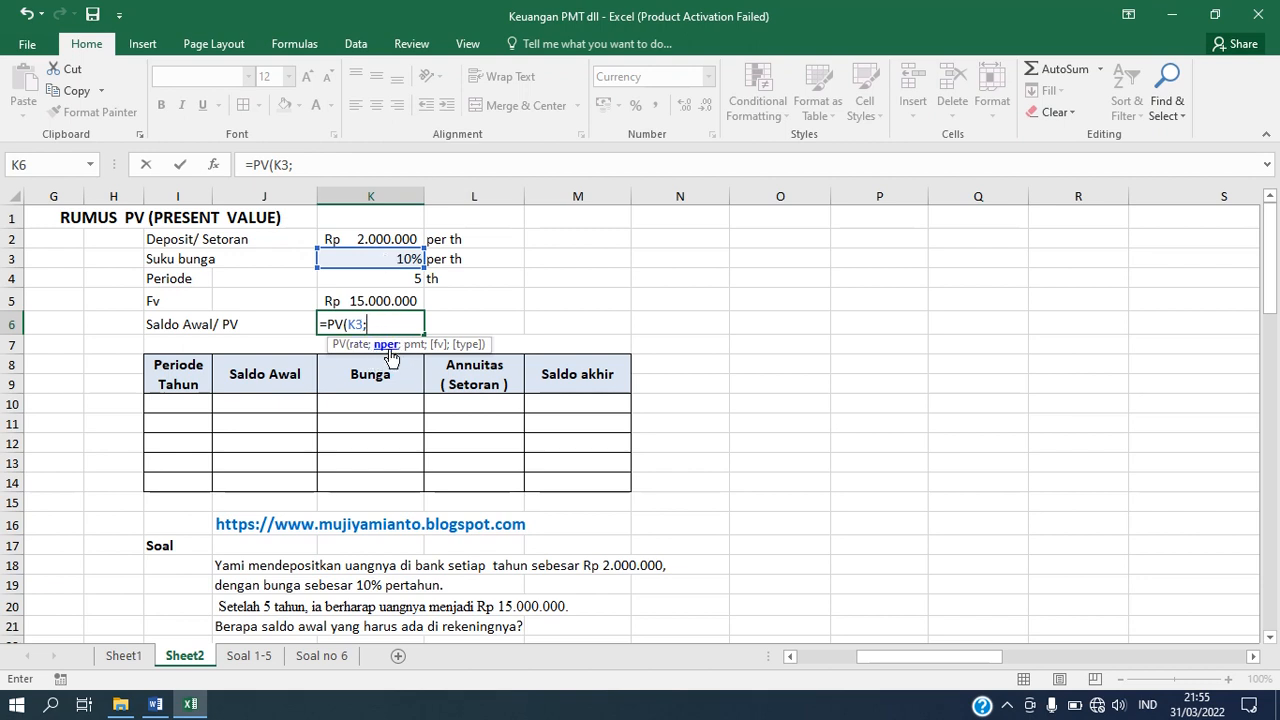
left_click(376, 278)
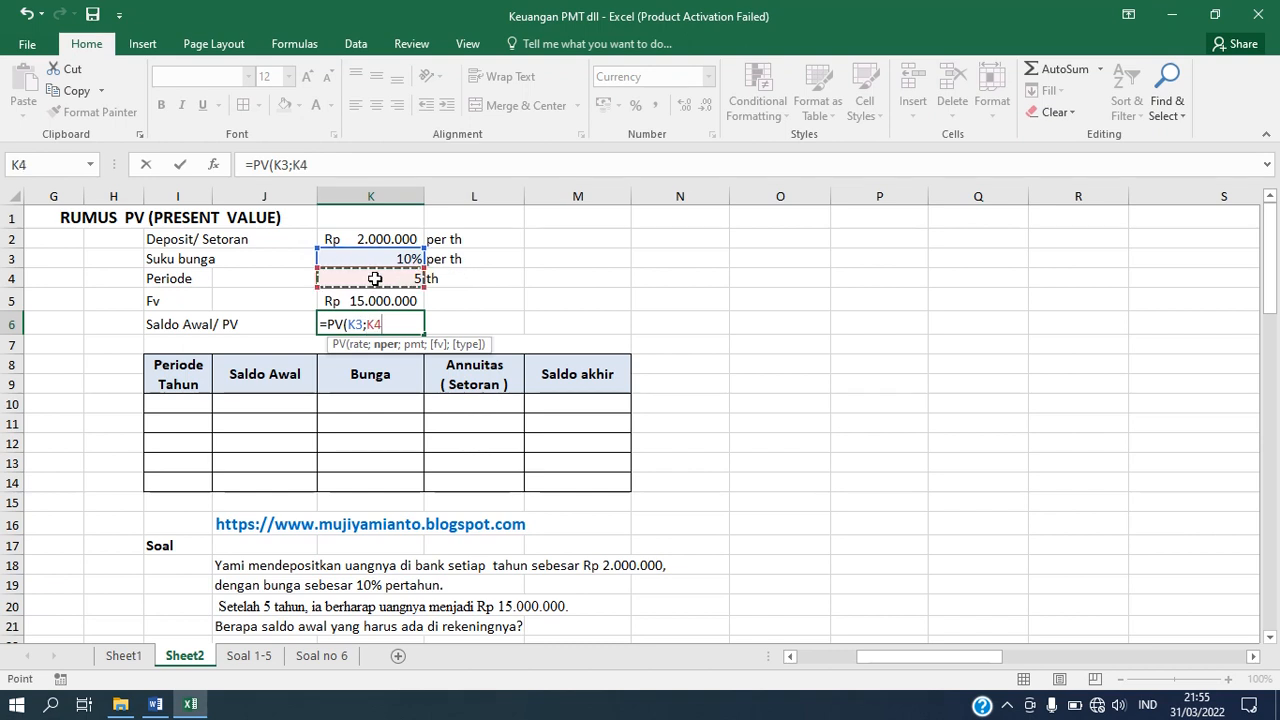
type(";")
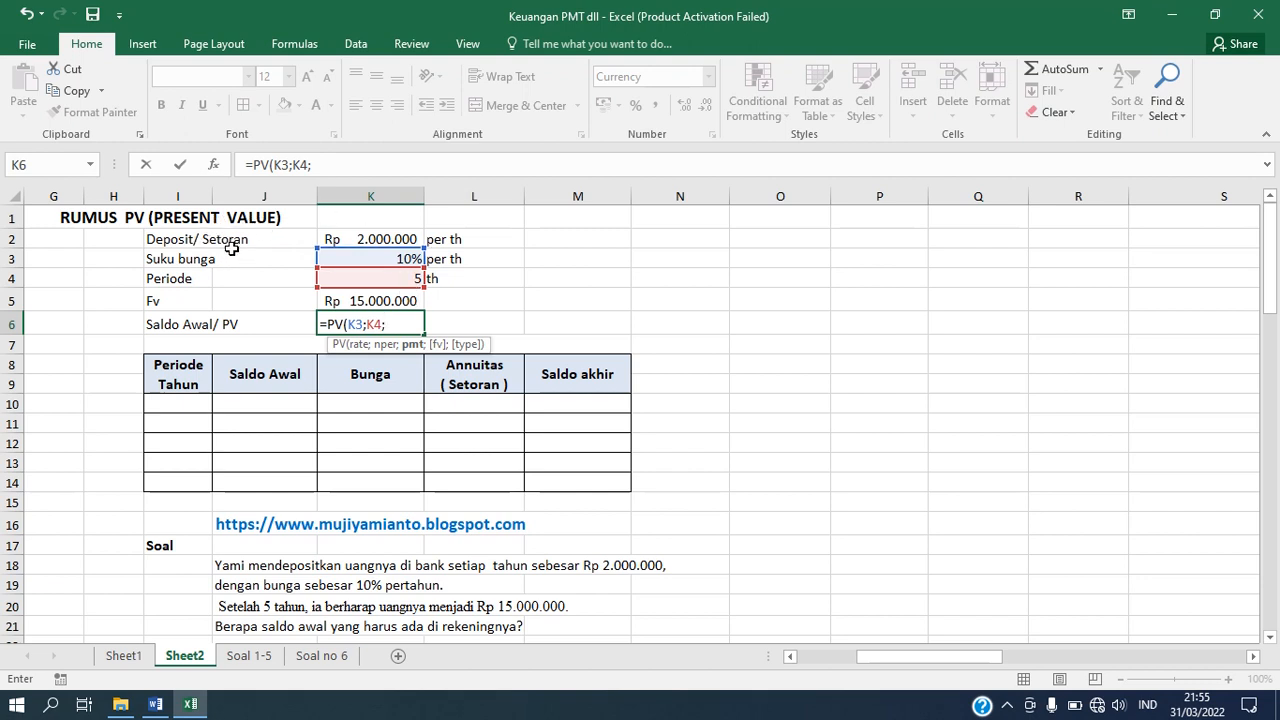
left_click(384, 237)
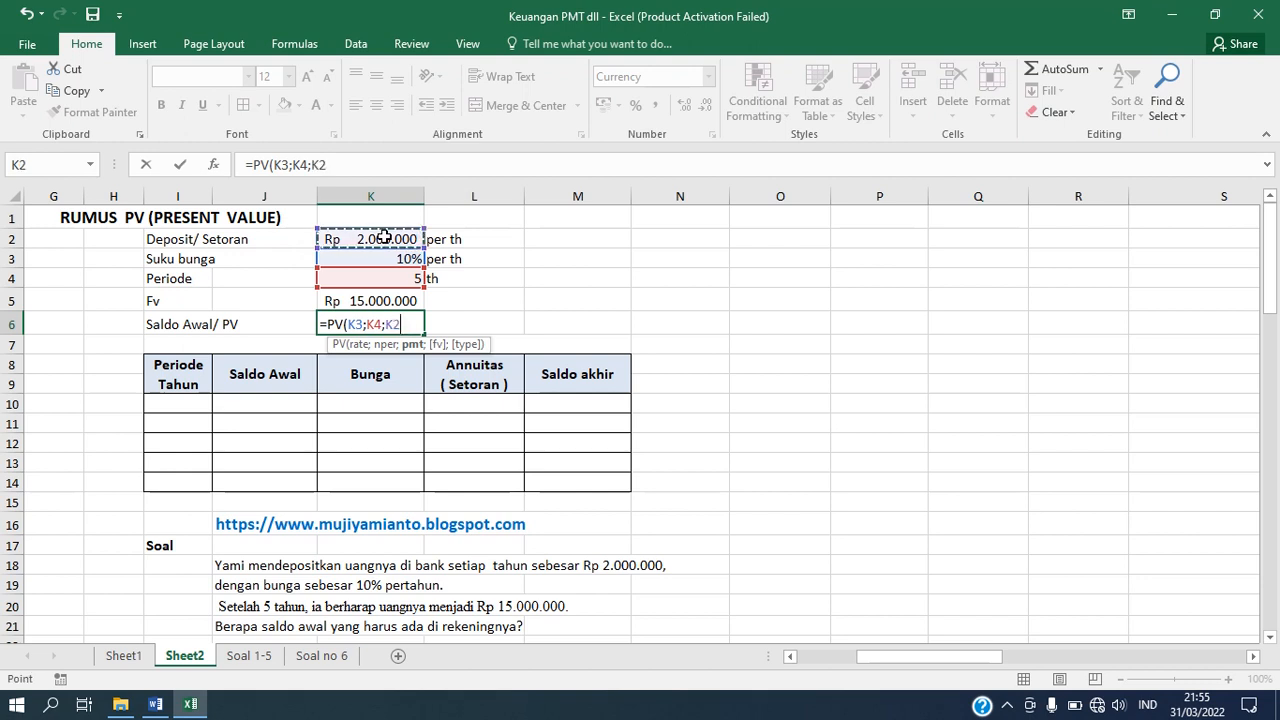
type(";-")
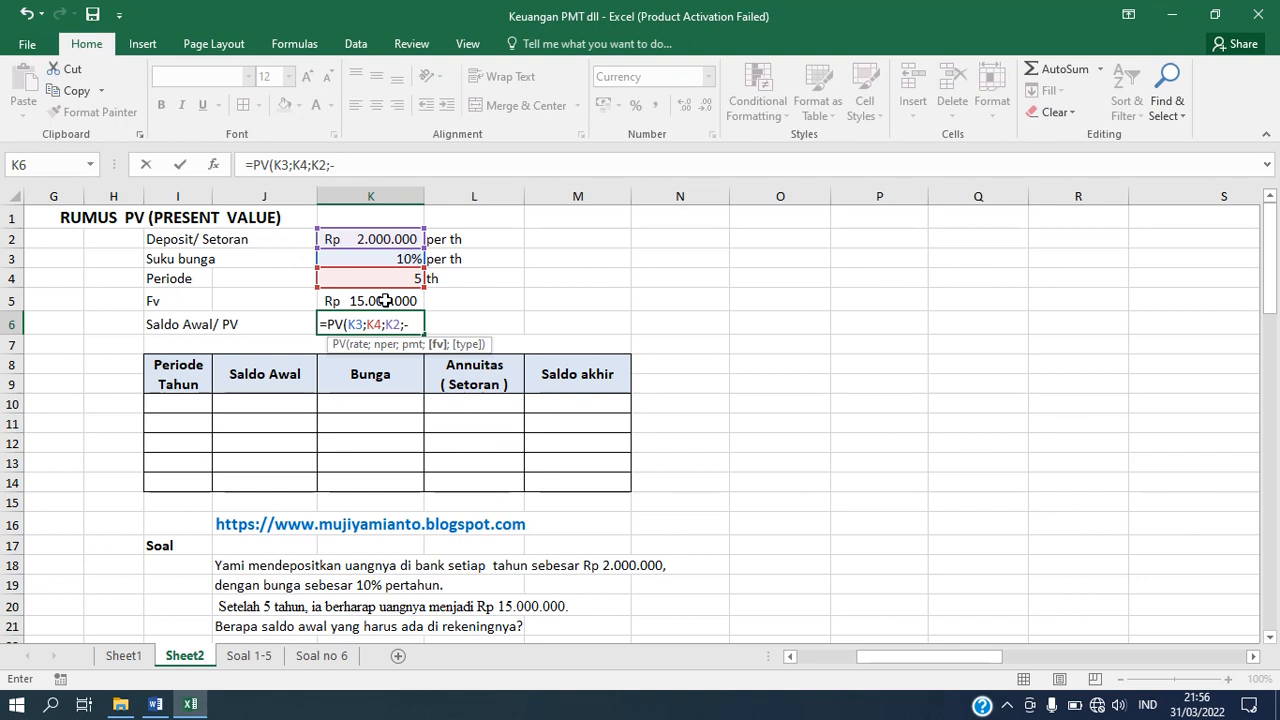
left_click(385, 300)
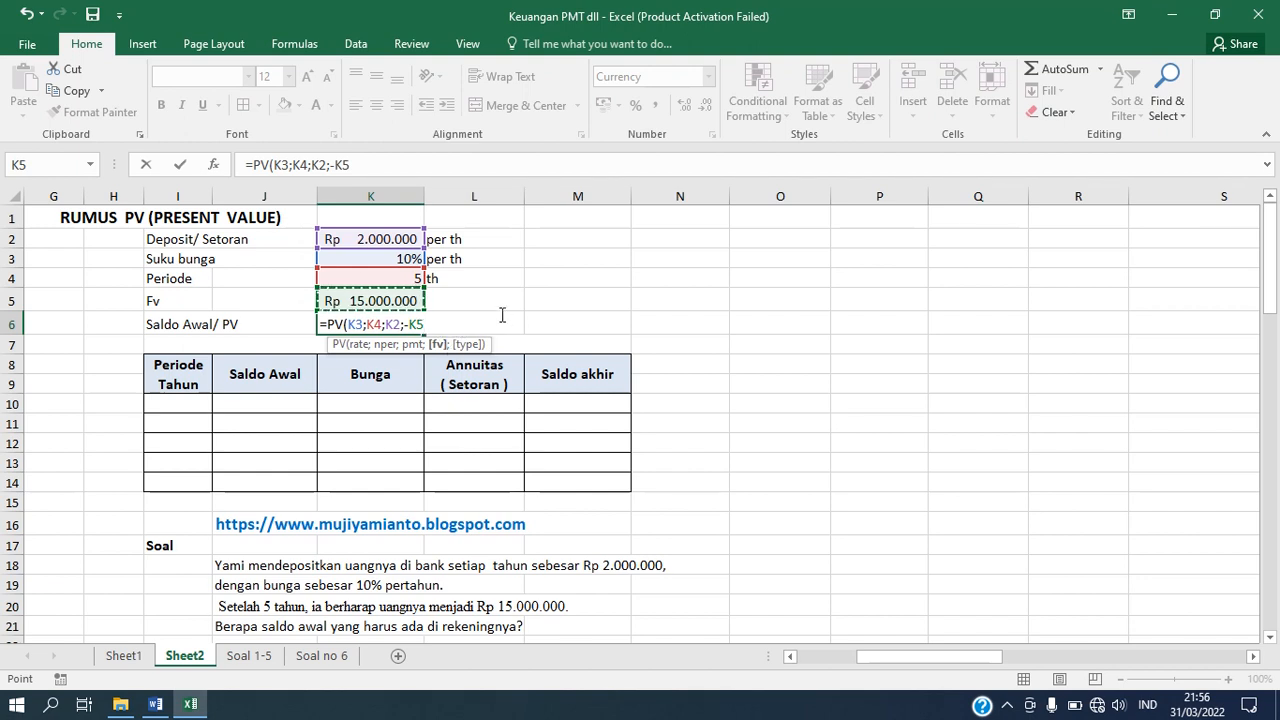
type(")")
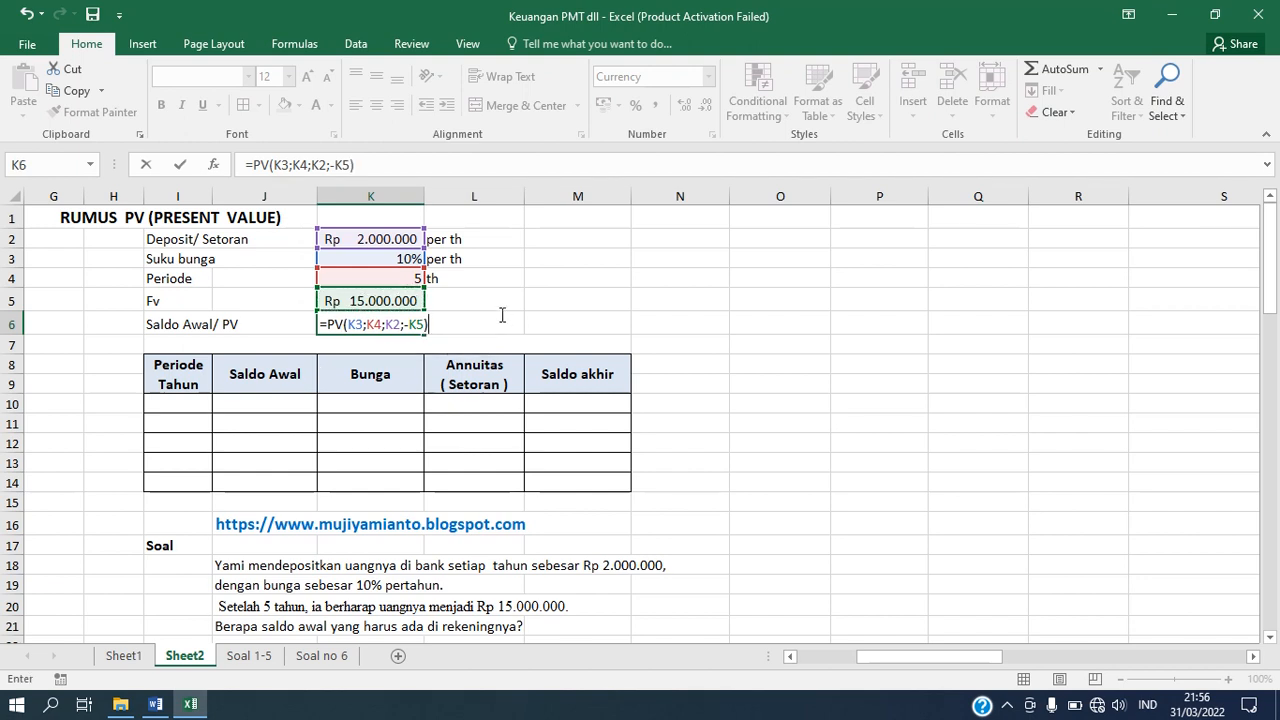
key("Return")
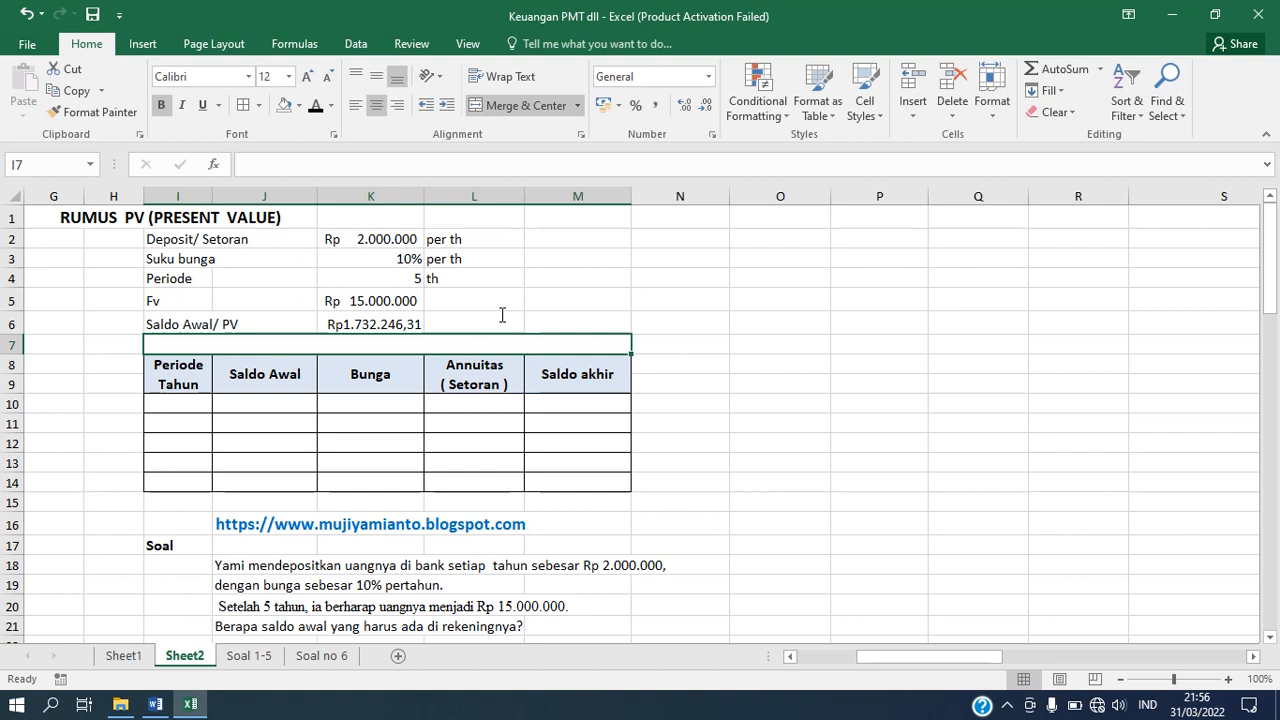
- Format the opening balance in K6 as Accounting and colour its text red
left_click(406, 325)
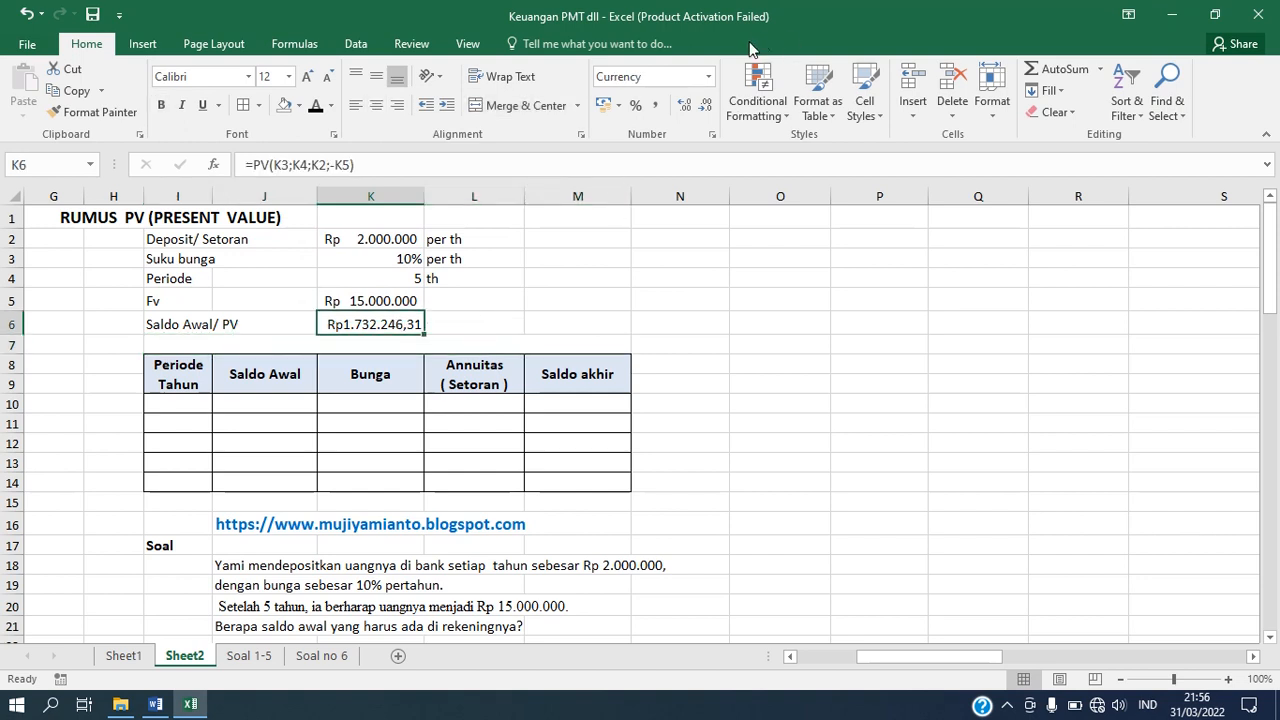
left_click(709, 77)
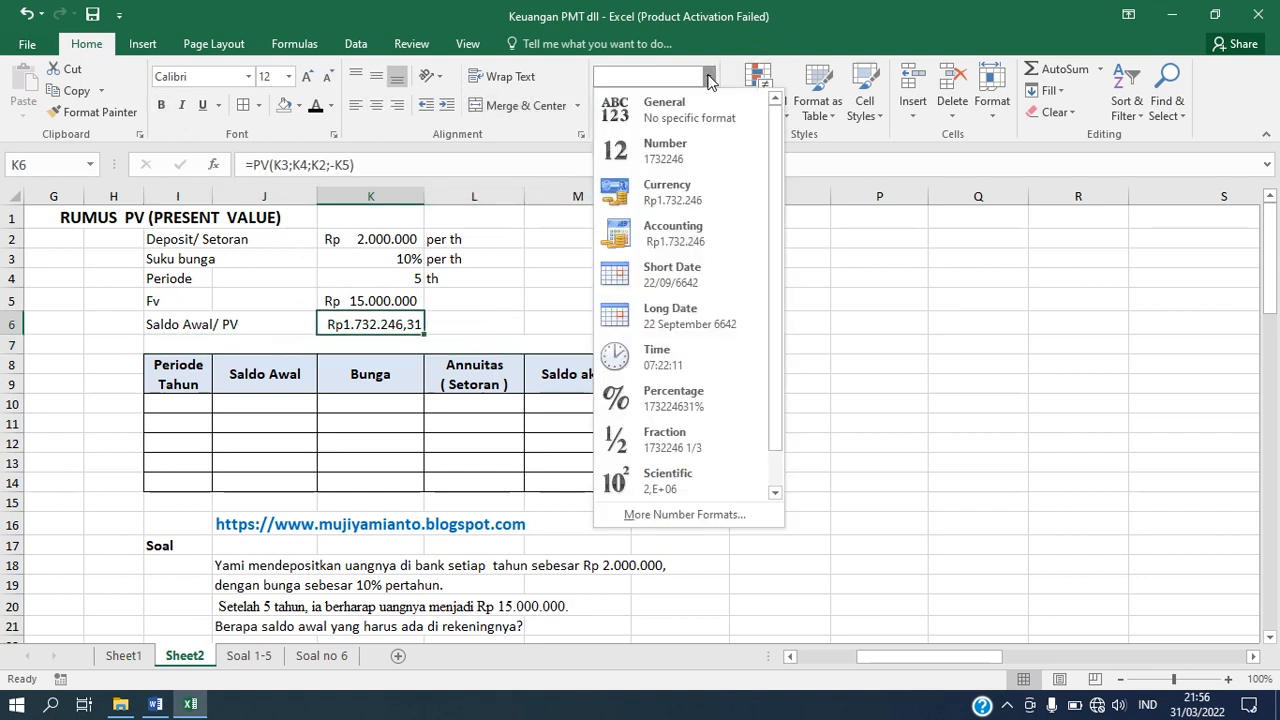
left_click(680, 235)
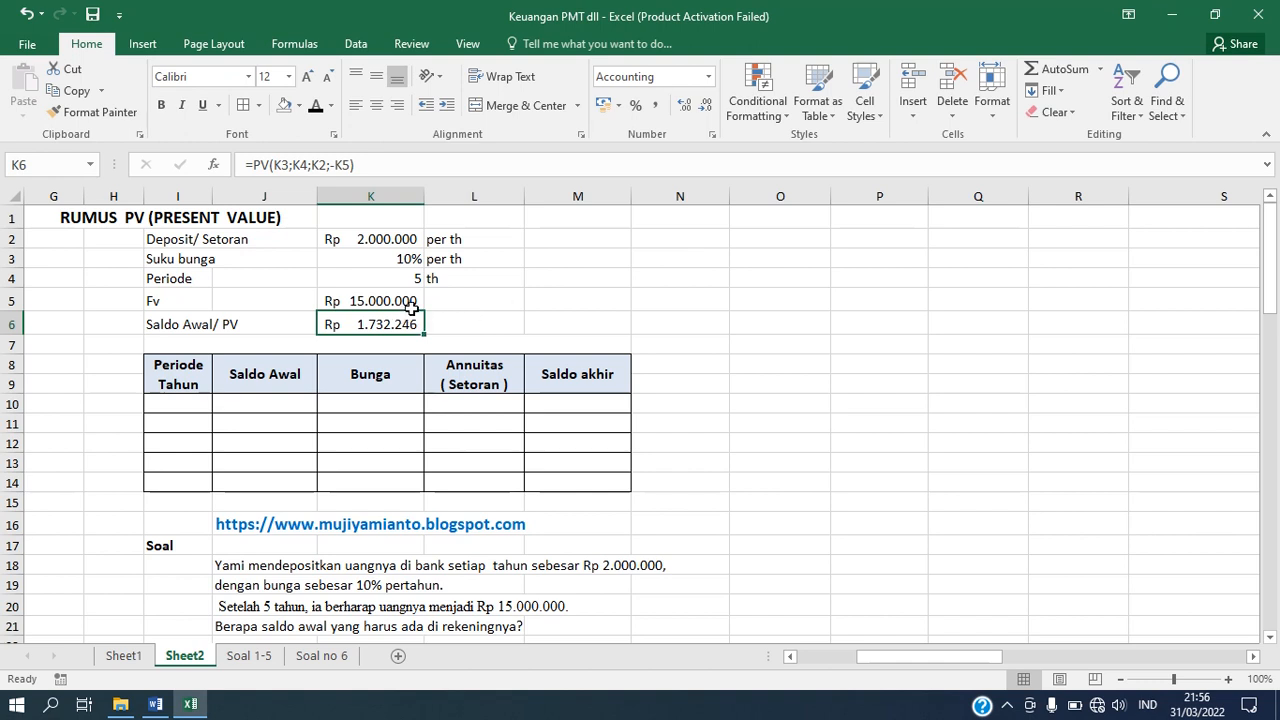
left_click(333, 105)
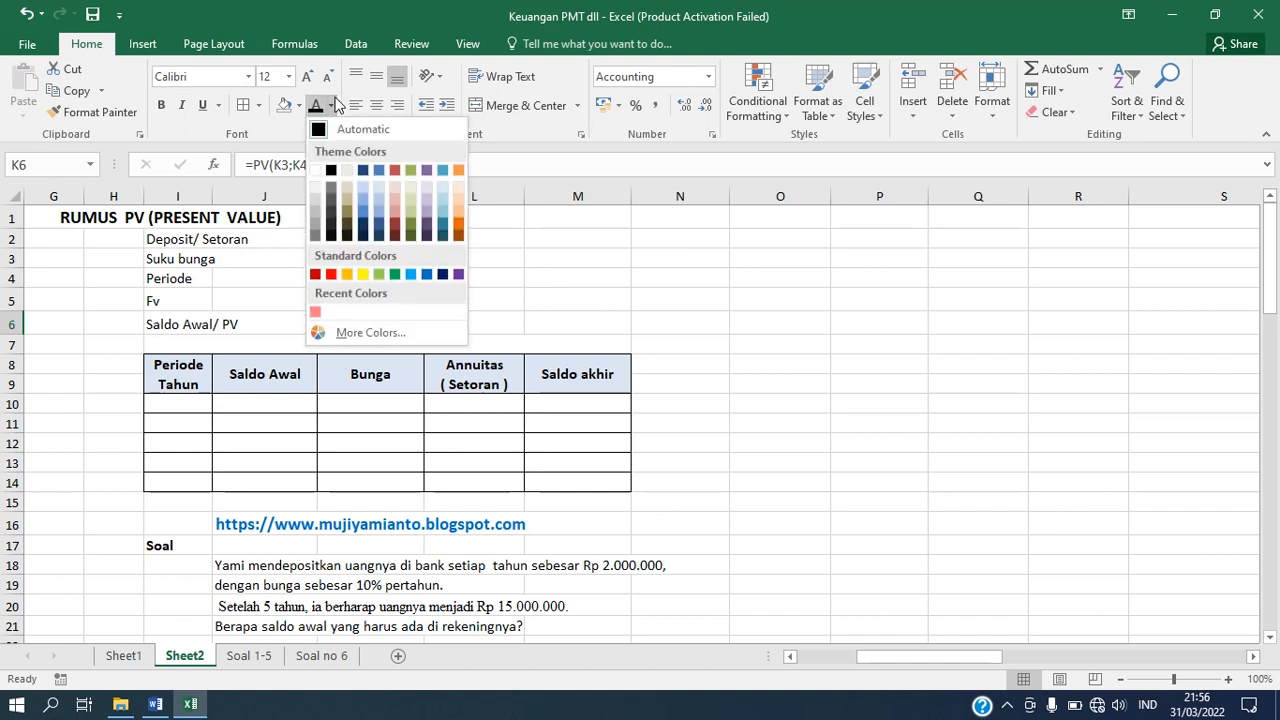
left_click(331, 274)
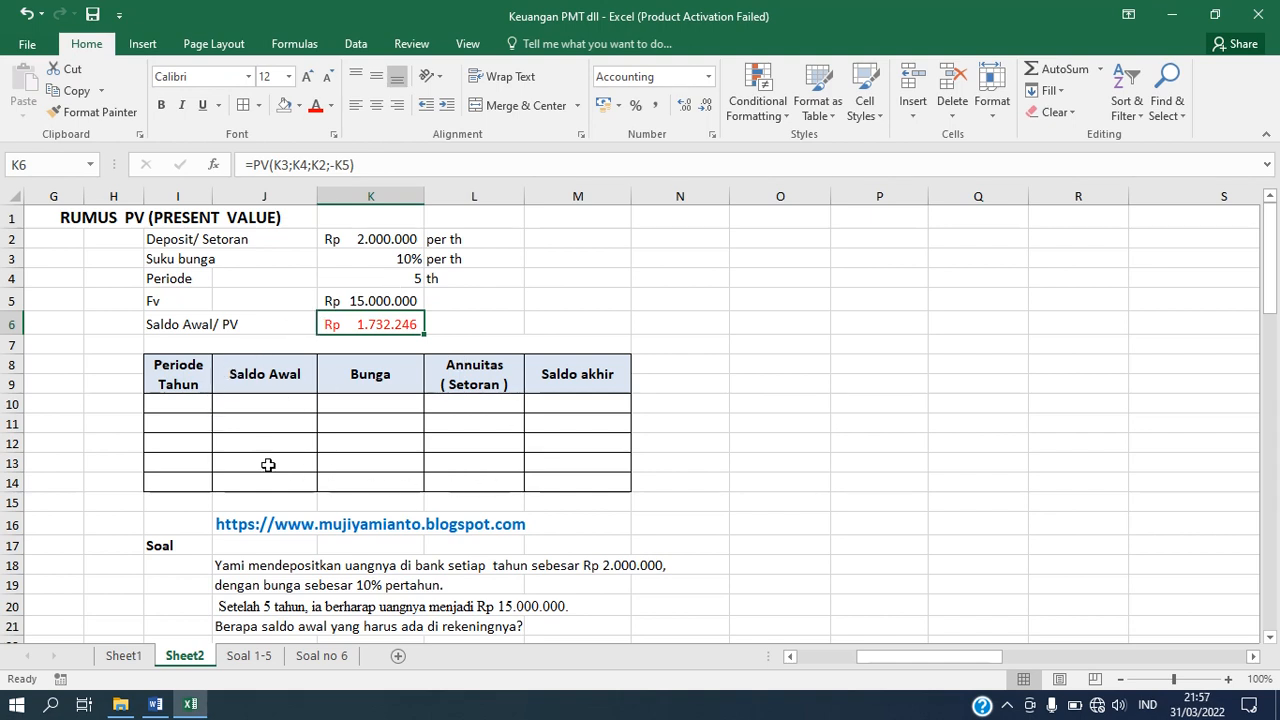
left_click(187, 376)
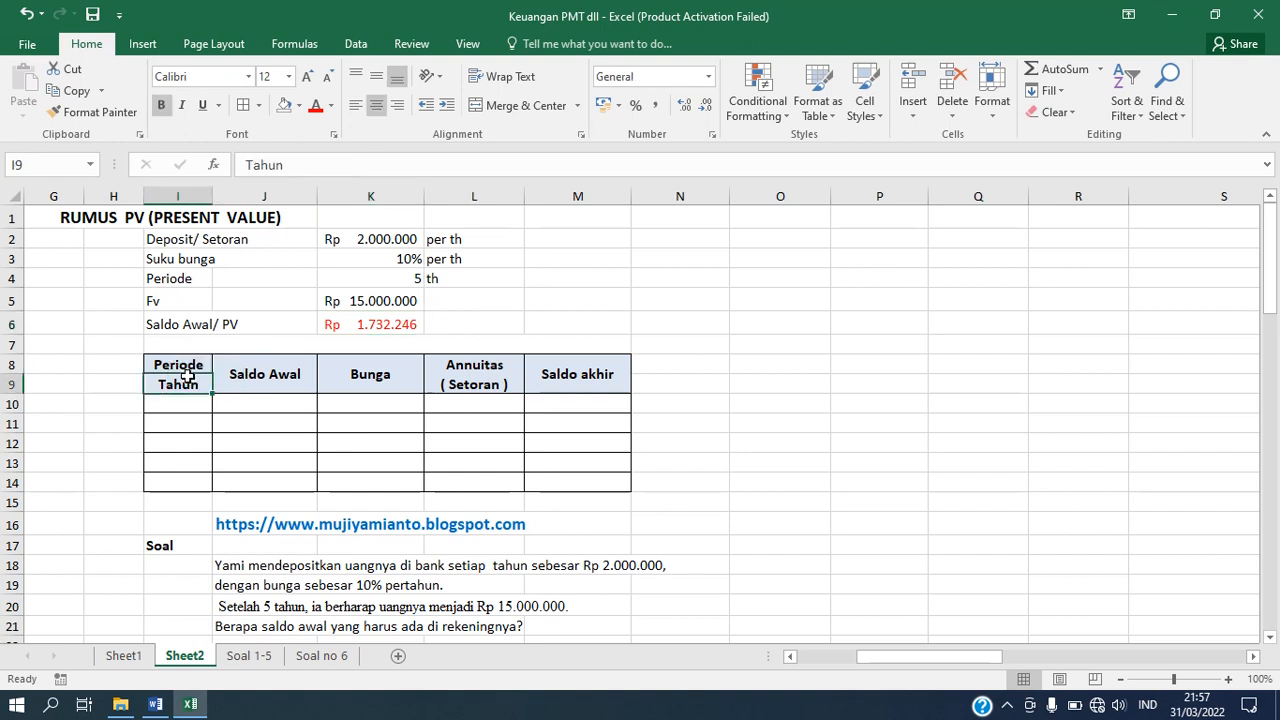
left_click(258, 377)
left_click(379, 376)
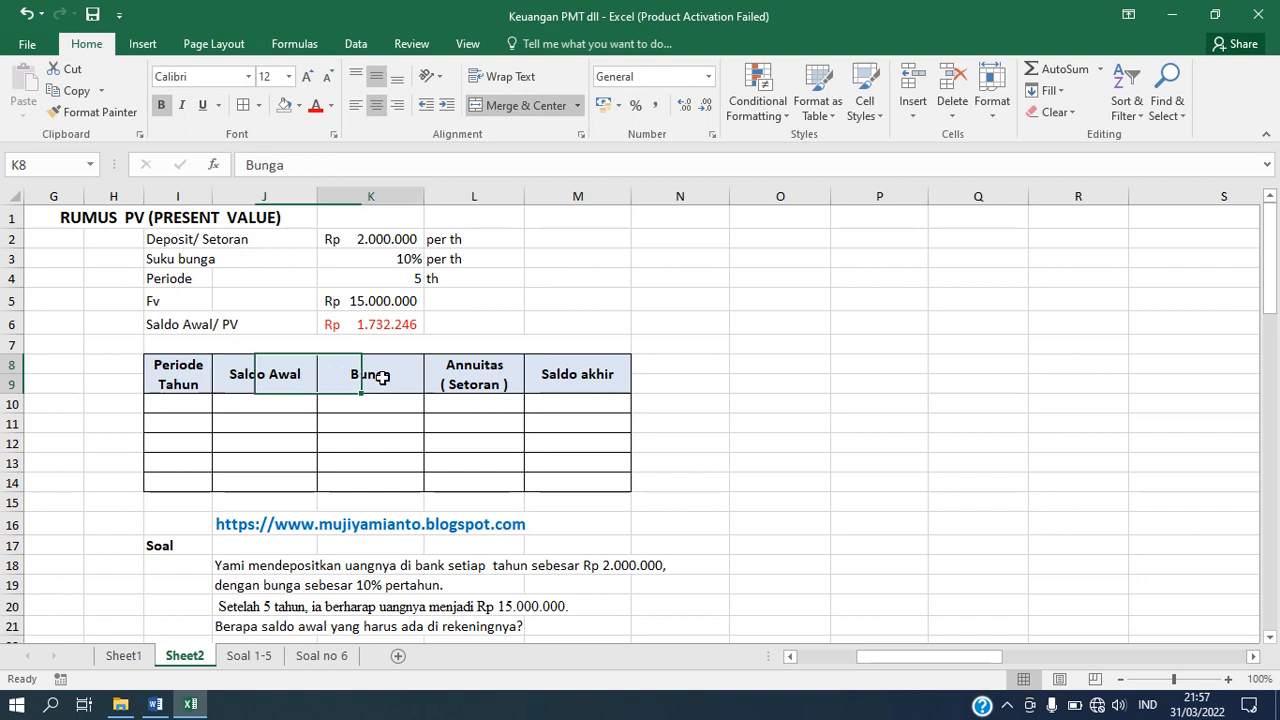
left_click(482, 380)
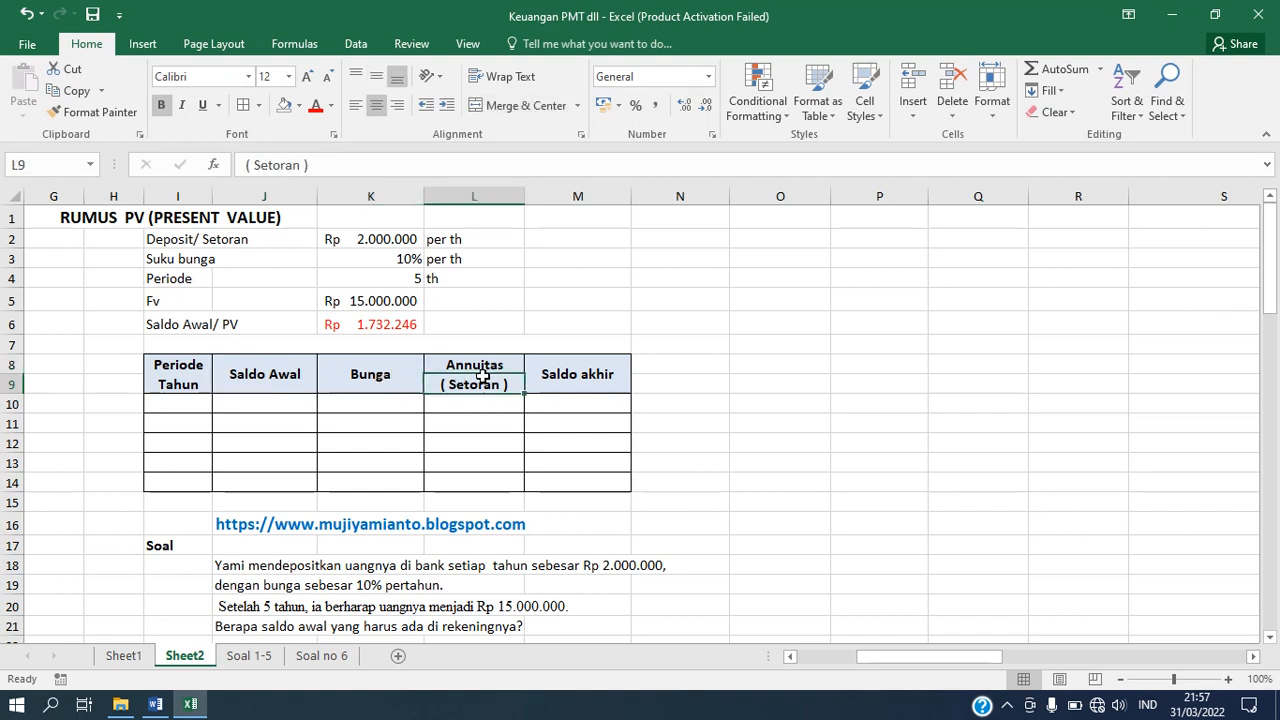
left_click(557, 381)
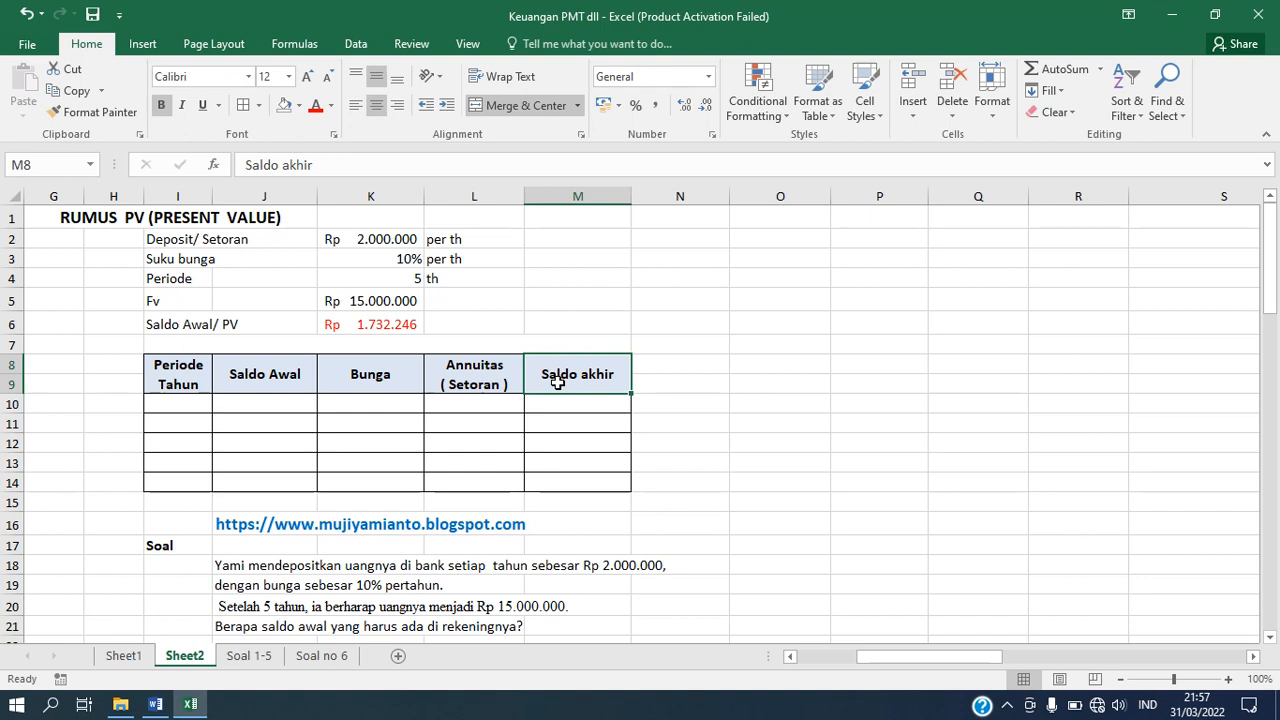
- Number the periods 1 to 5 in cells I10 to I14 of the Periode Tahun column
left_click(178, 402)
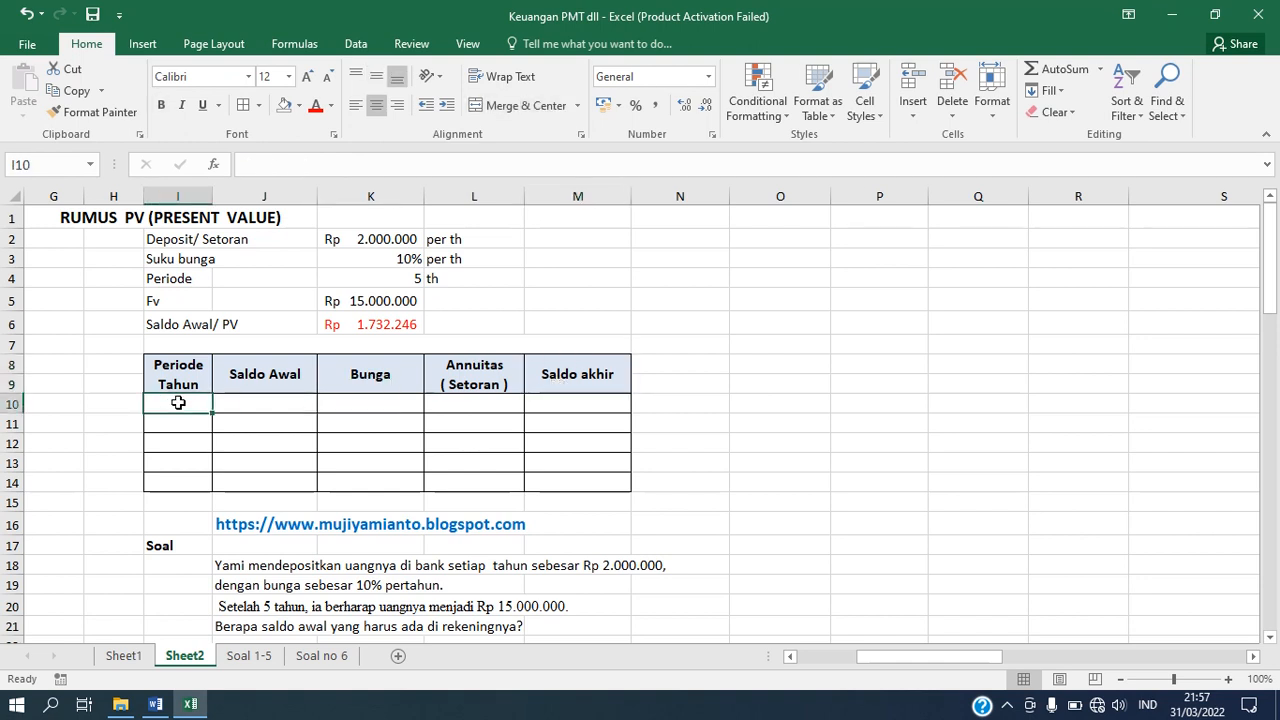
type("1")
key("Return")
type("2")
key("Return")
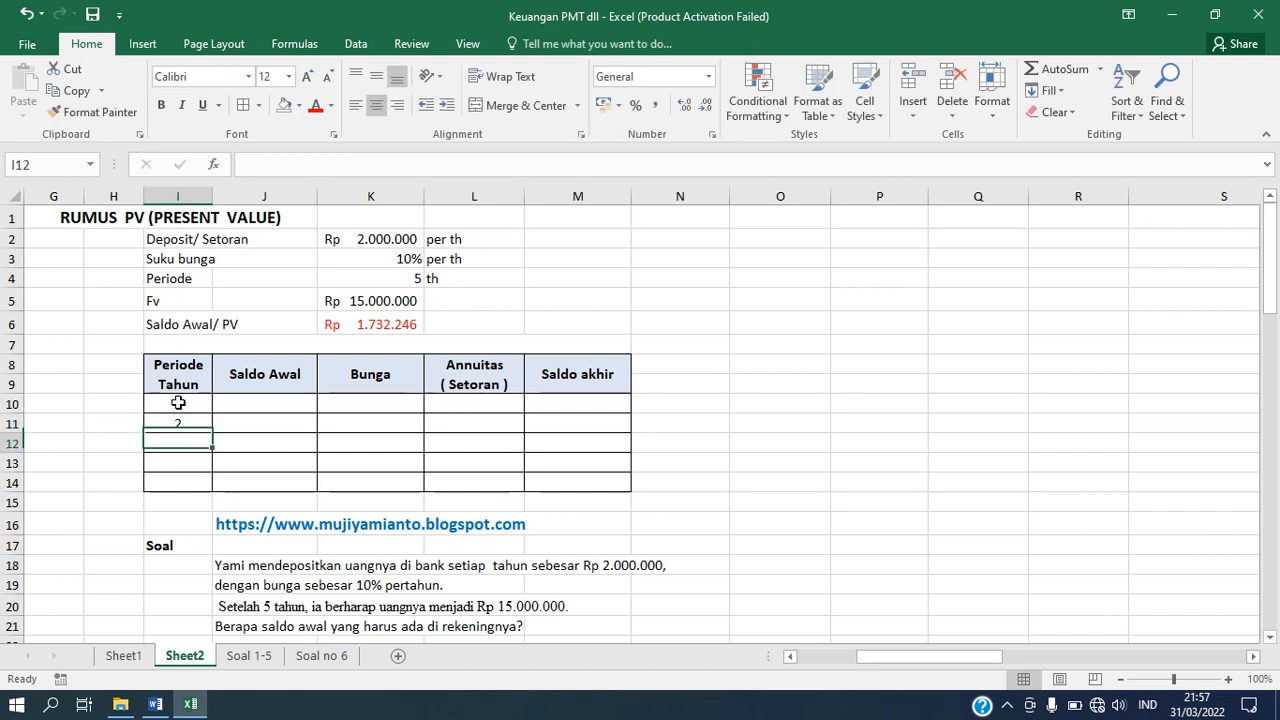
type("3")
key("Return")
type("4")
key("Return")
type("5")
key("Return")
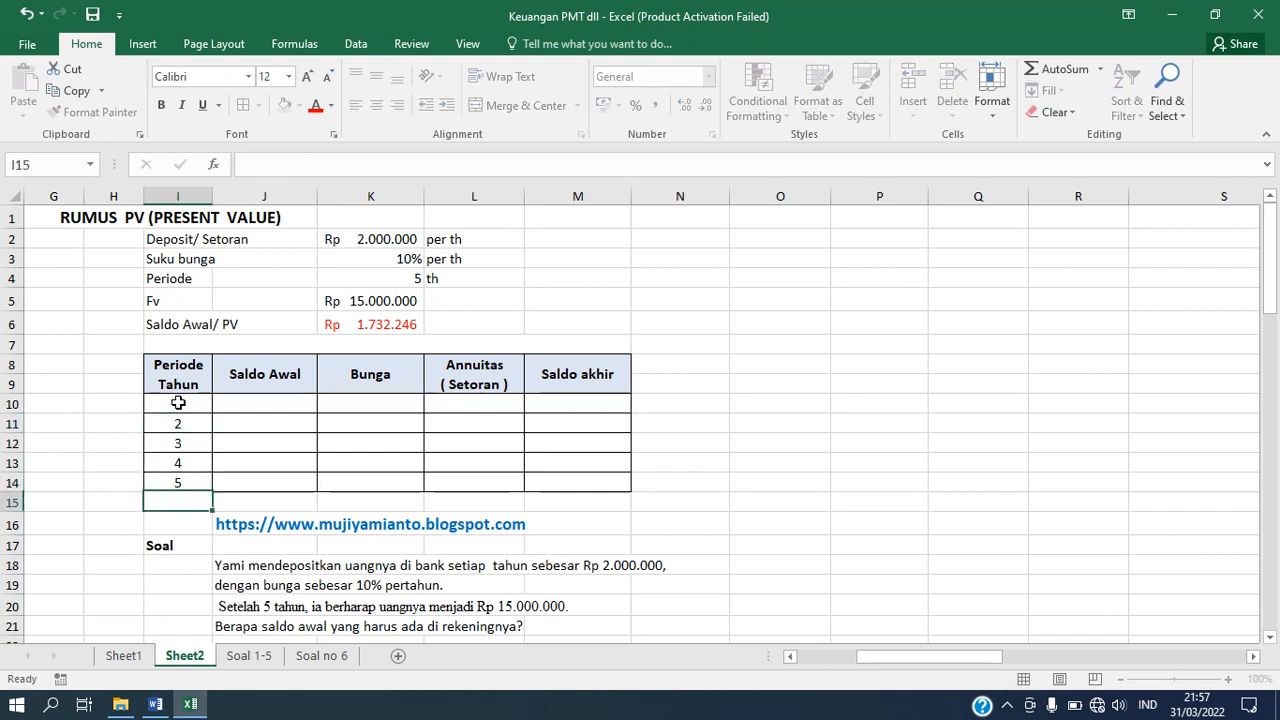
- Link the first year's Saldo Awal in J10 to the calculated opening balance with =K6
left_click(259, 402)
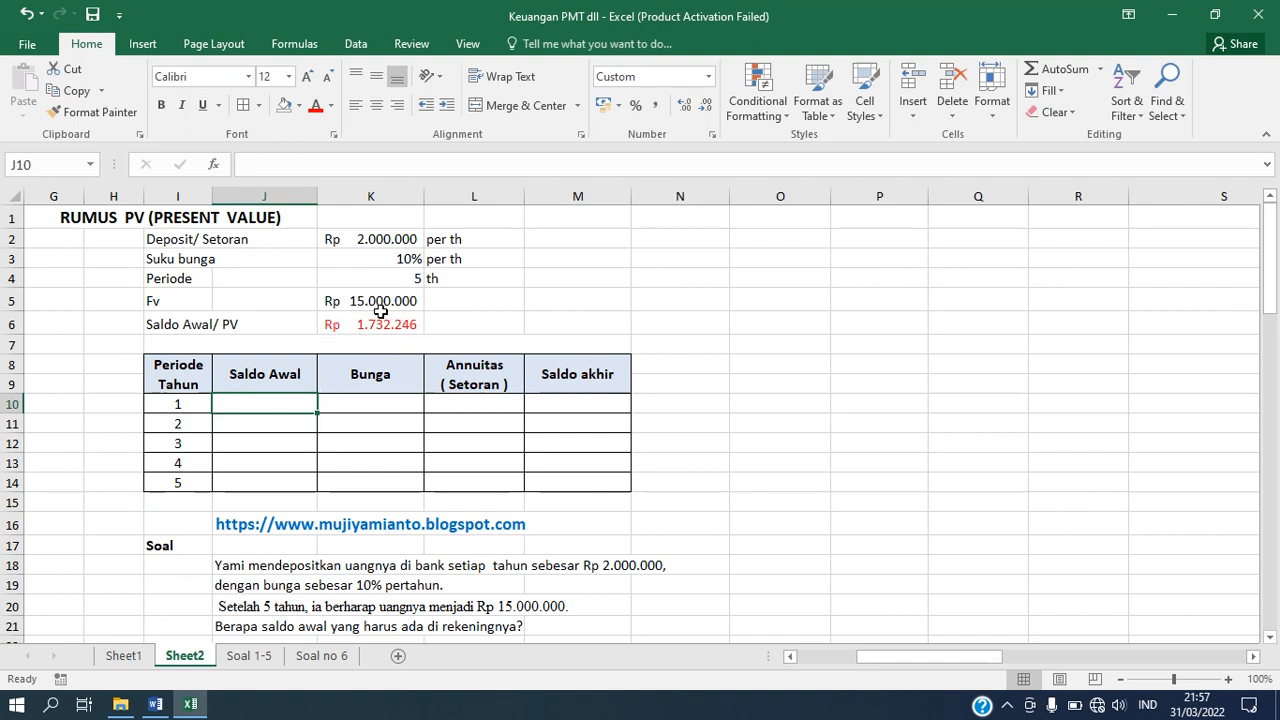
type("=")
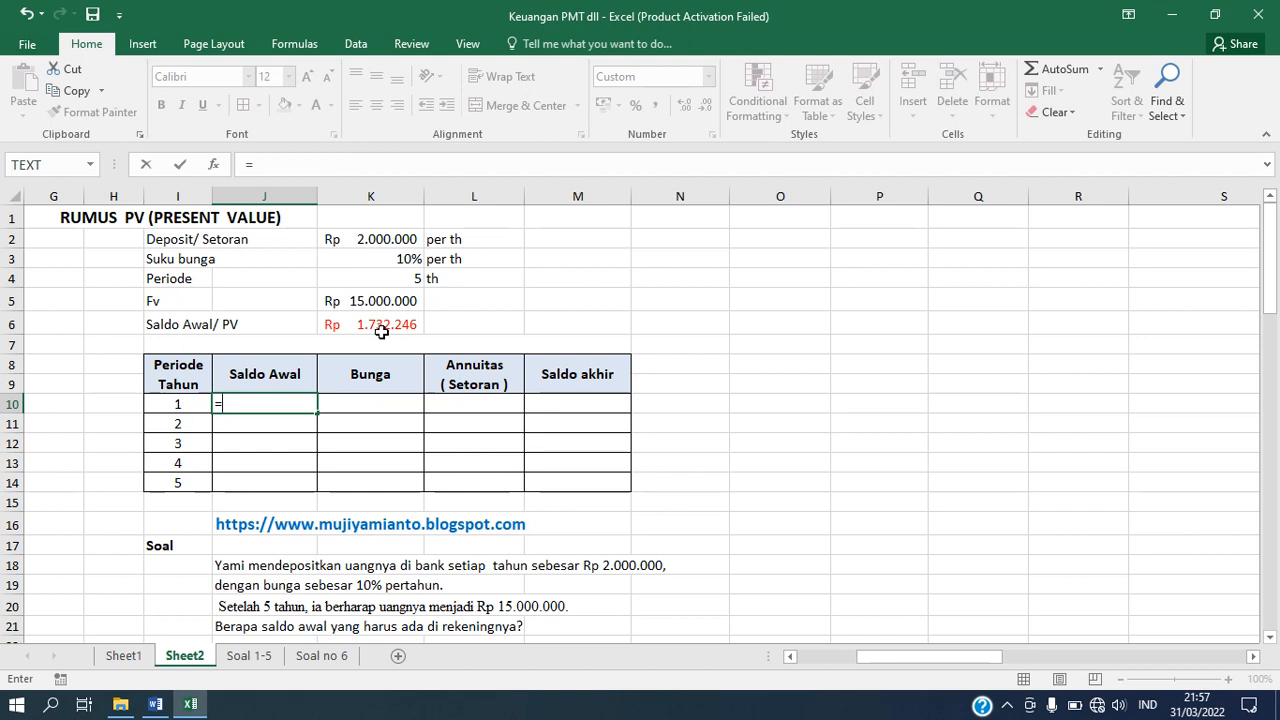
left_click(346, 324)
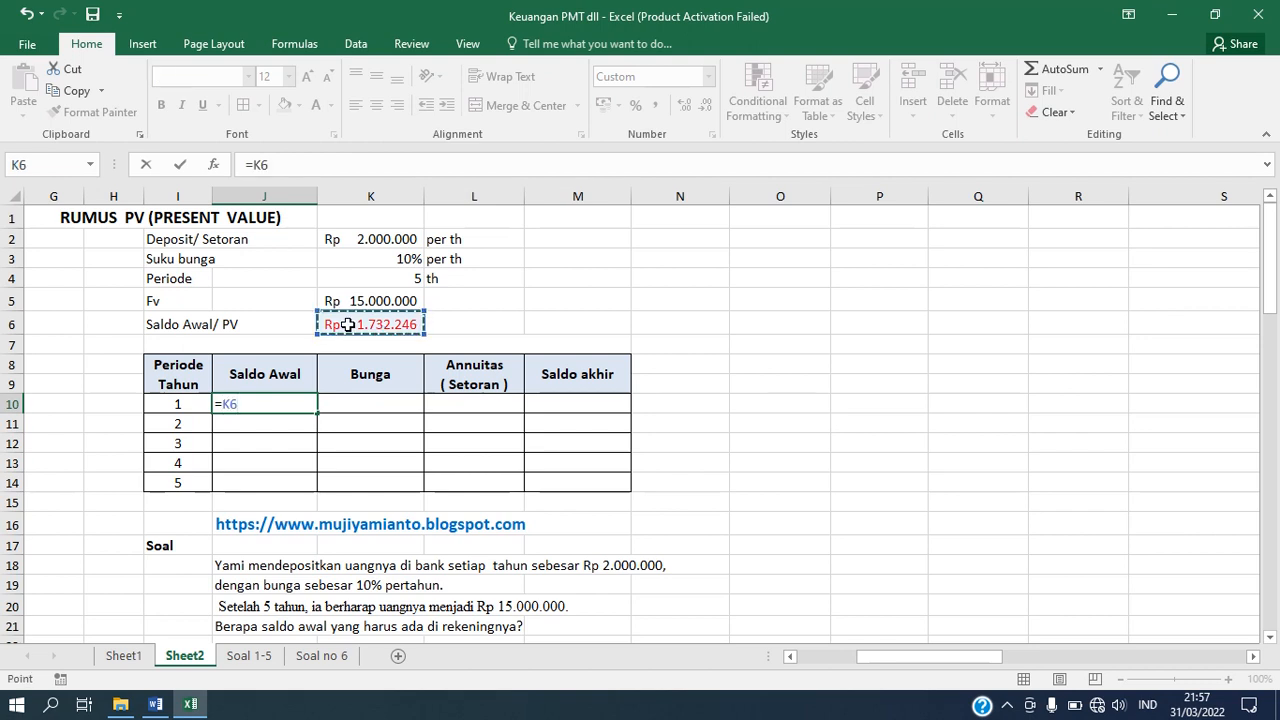
key("Return")
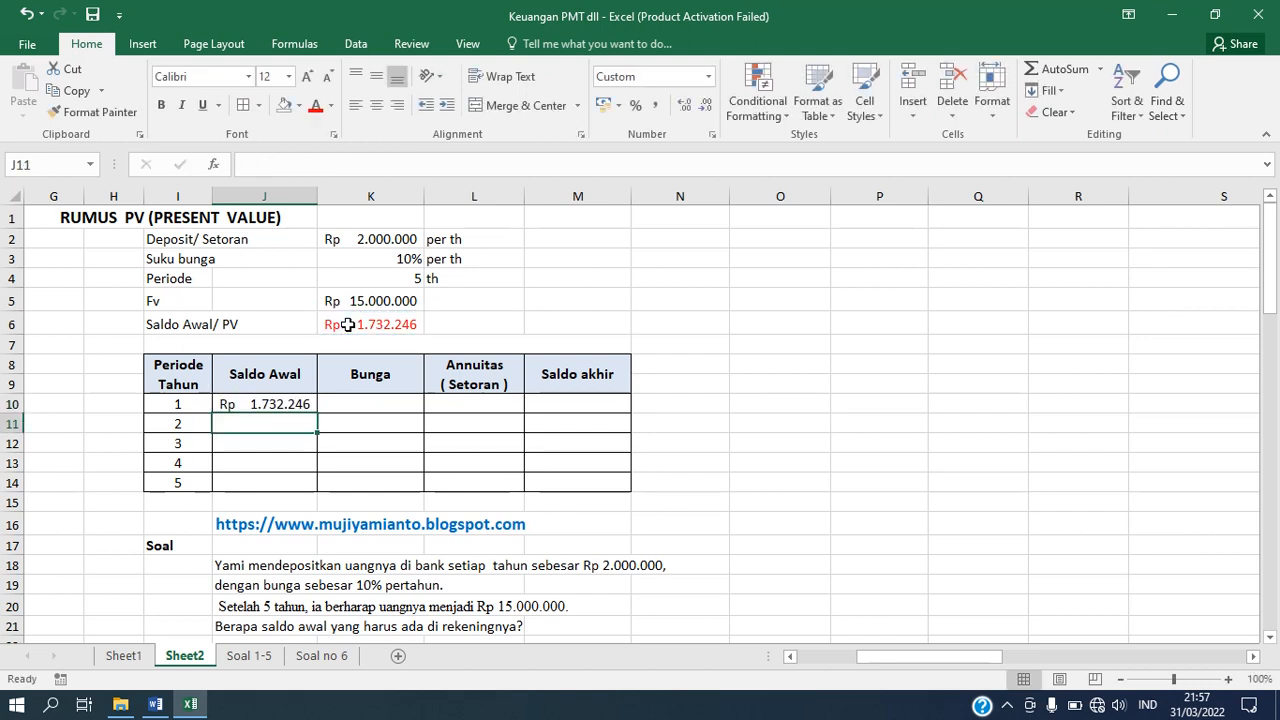
- Calculate the first year's Bunga in K10 with the formula =J10*$K$3, keeping the interest rate reference absolute
left_click(388, 402)
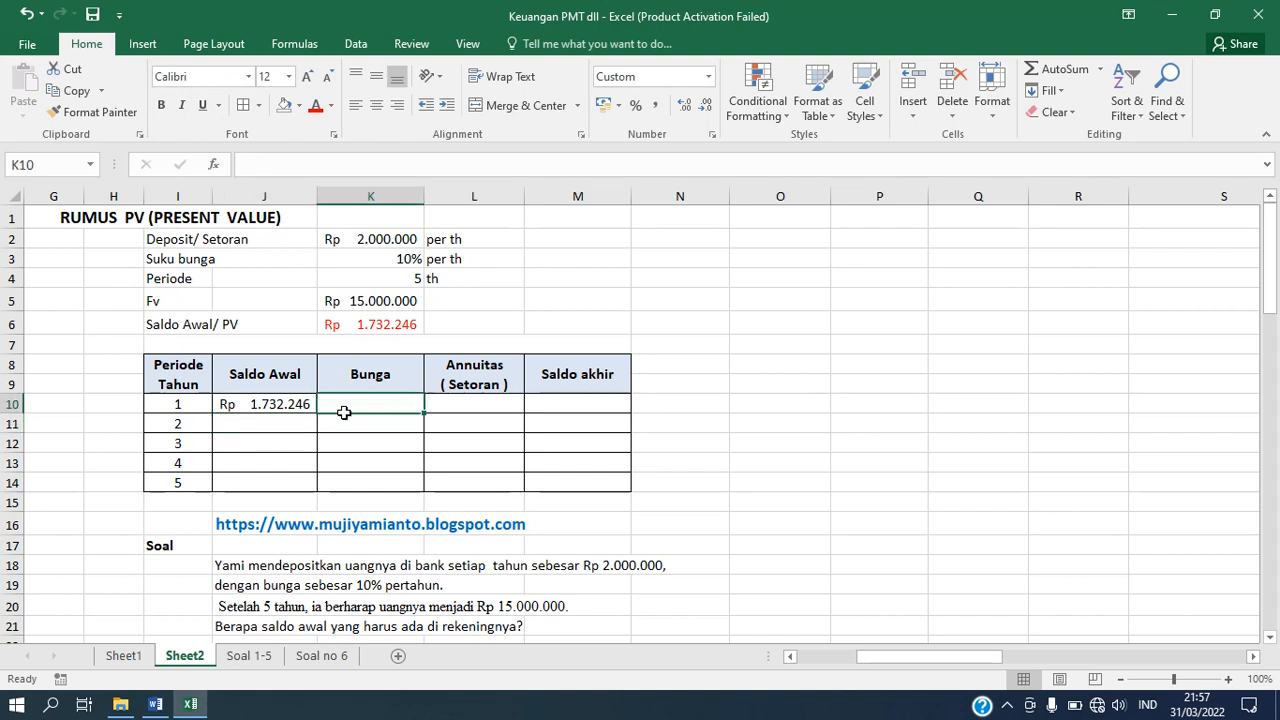
type("=")
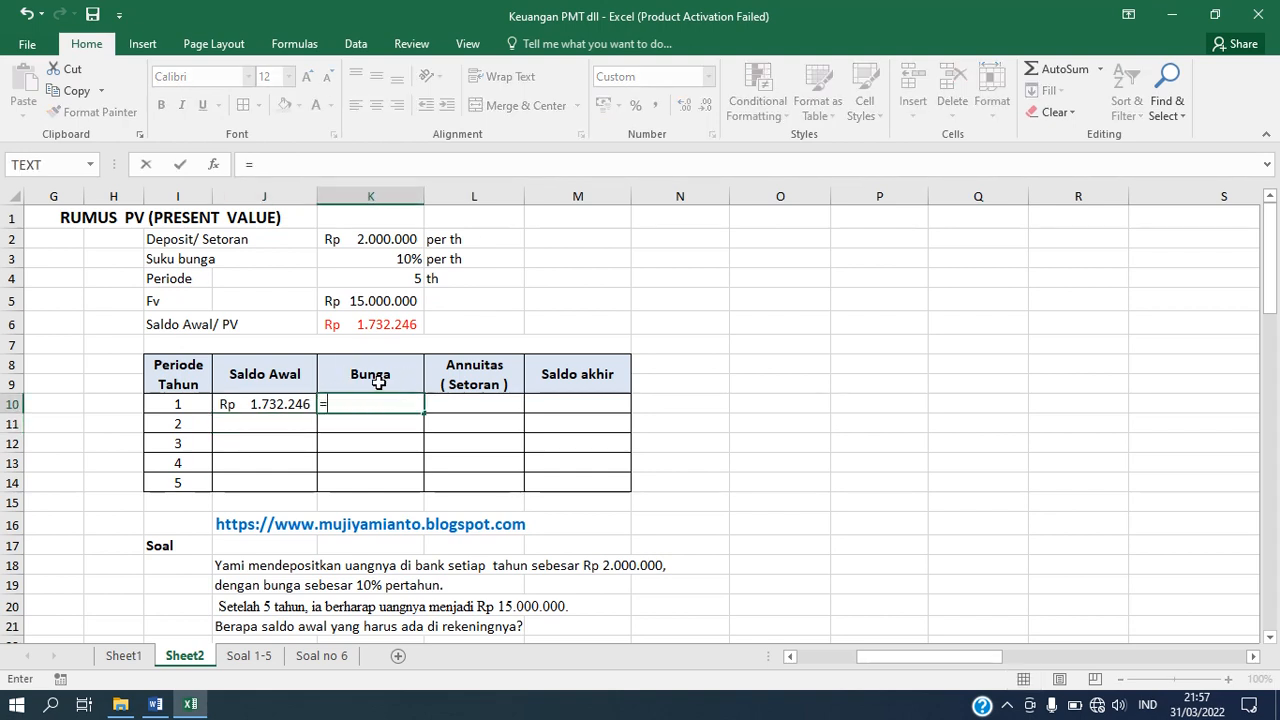
left_click(243, 403)
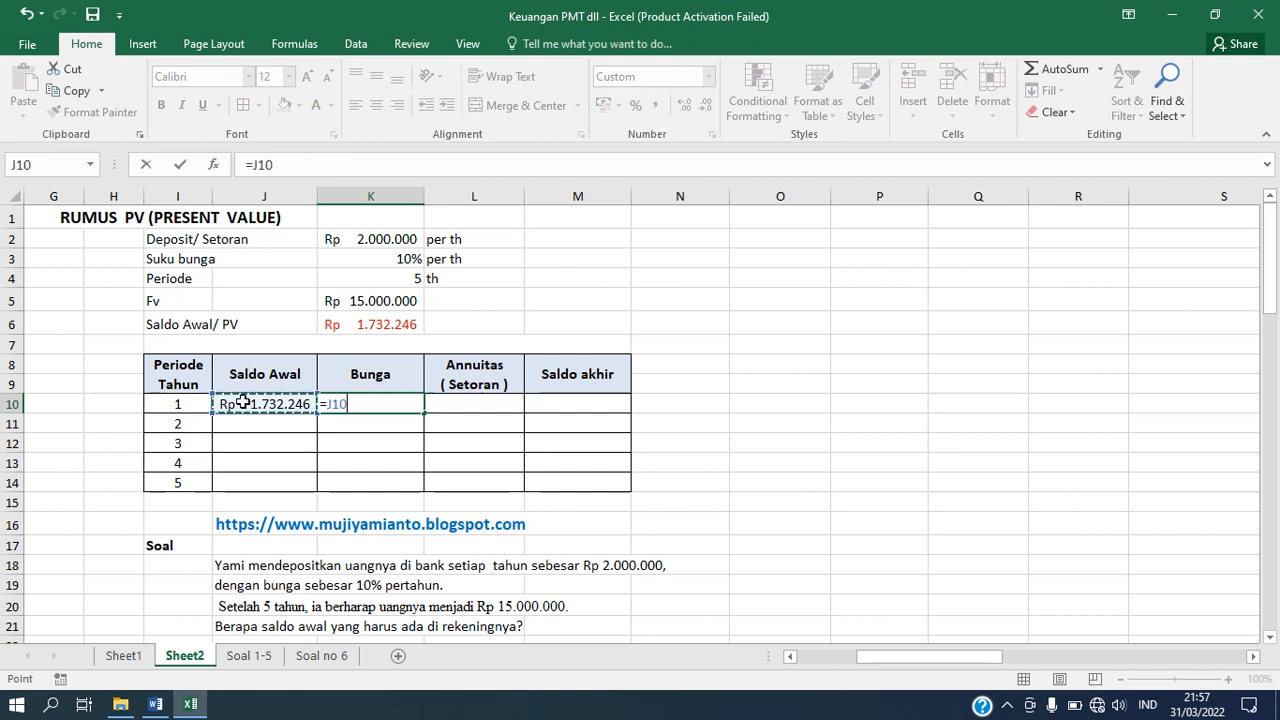
type("*")
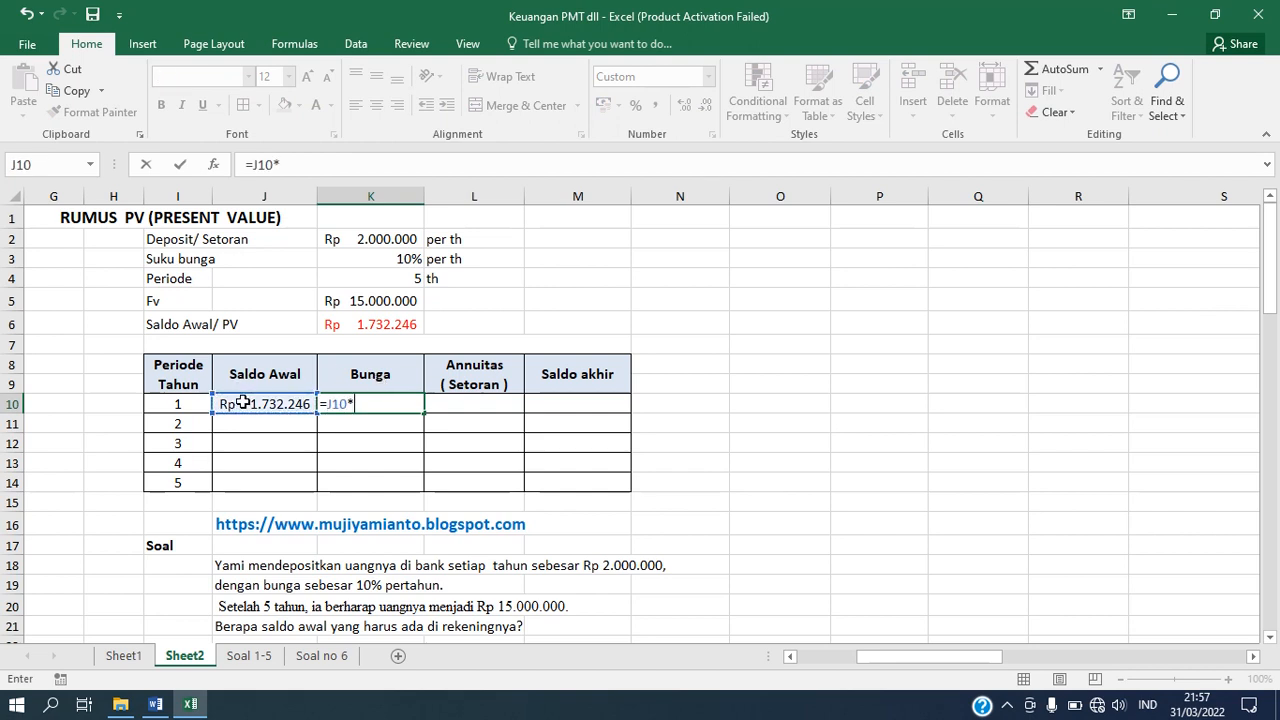
left_click(406, 259)
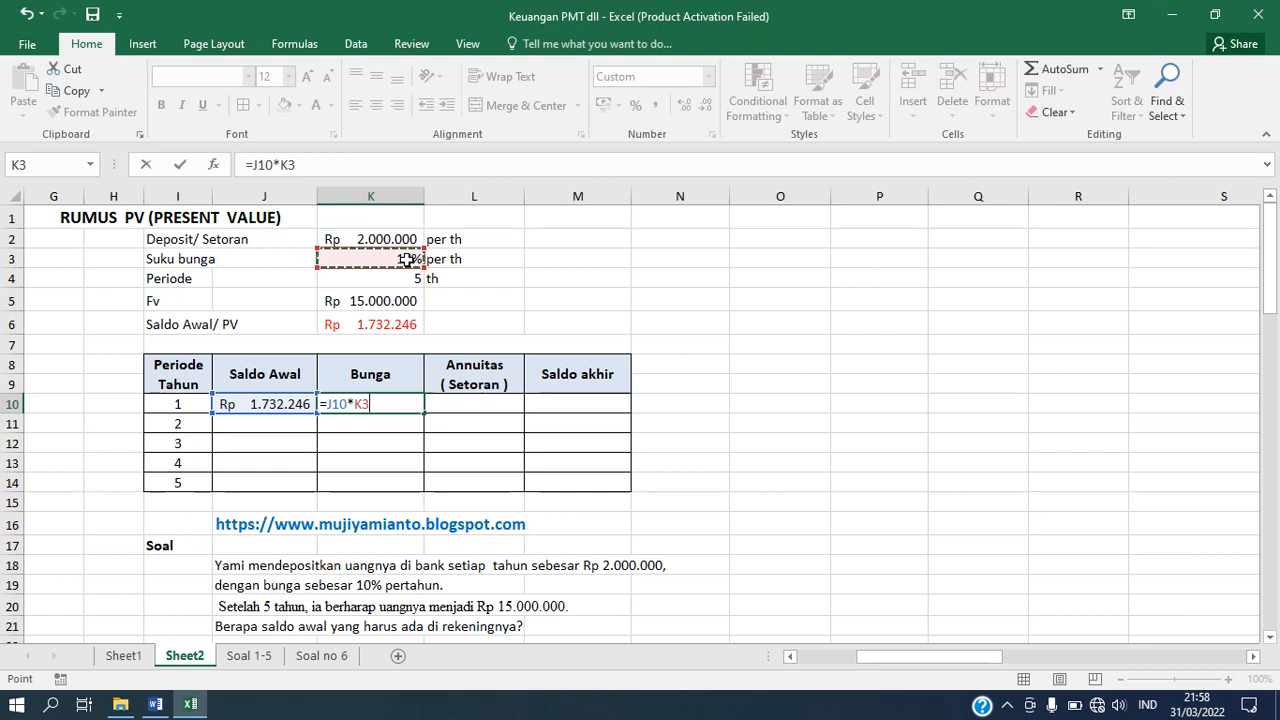
key("F4")
key("ctrl+Return")
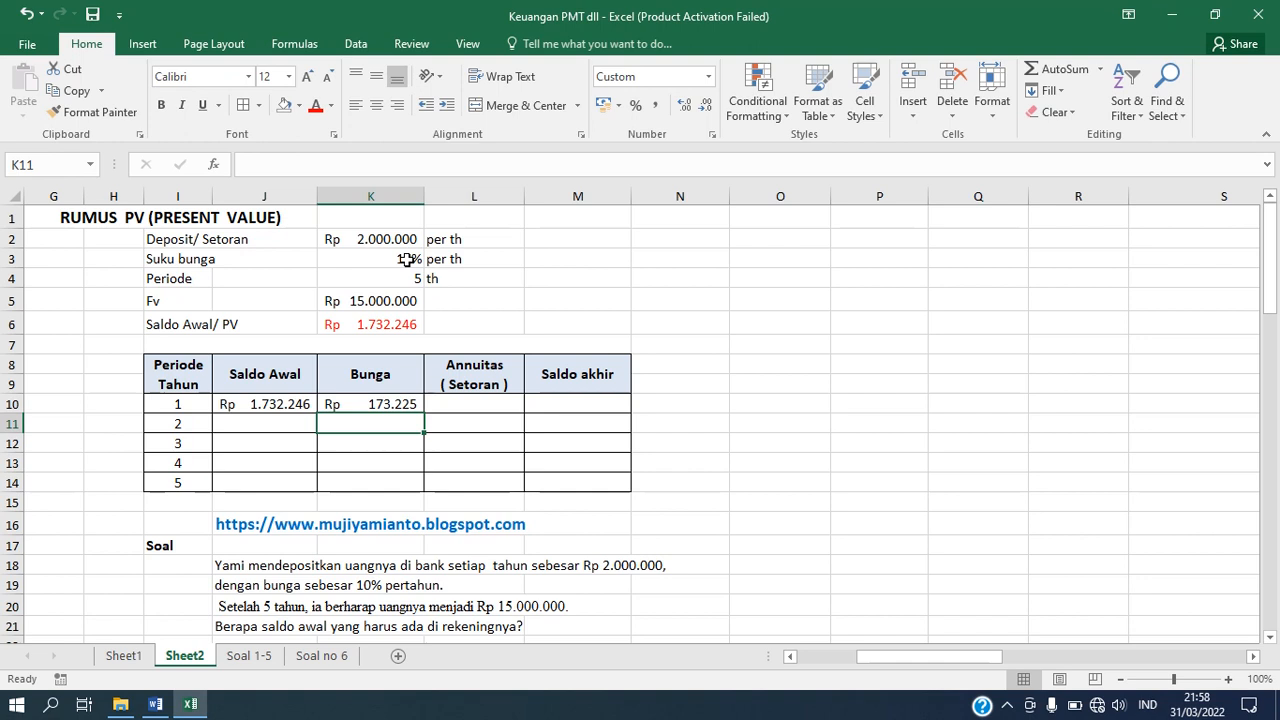
left_click(355, 405)
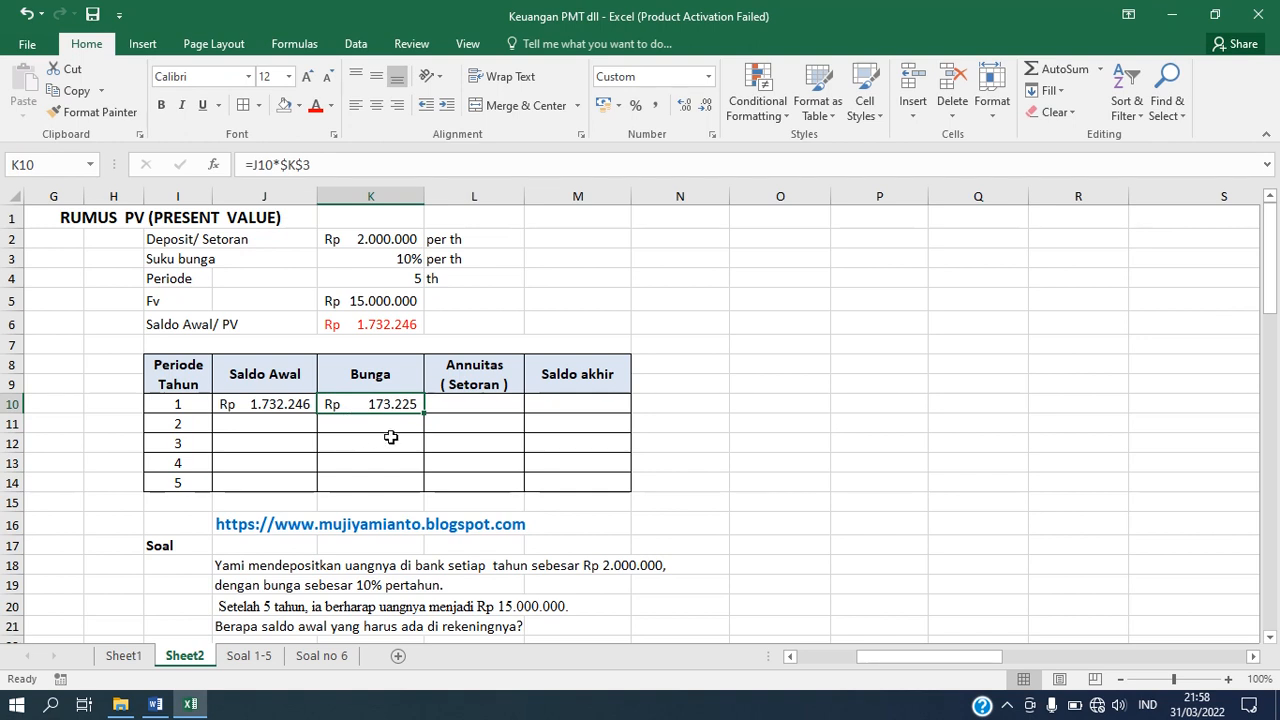
- Link the Annuitas (Setoran) in L10 to the deposit with =$K$2 and fill it down to L14
left_click(459, 410)
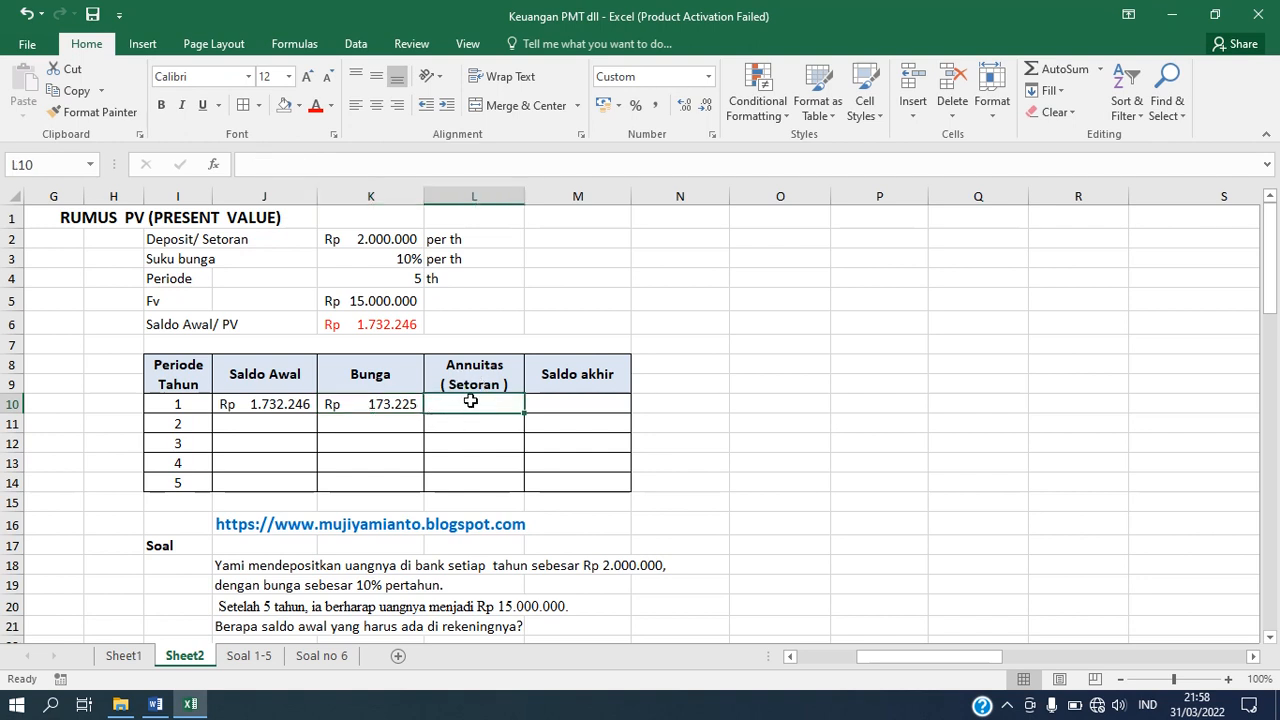
type("=")
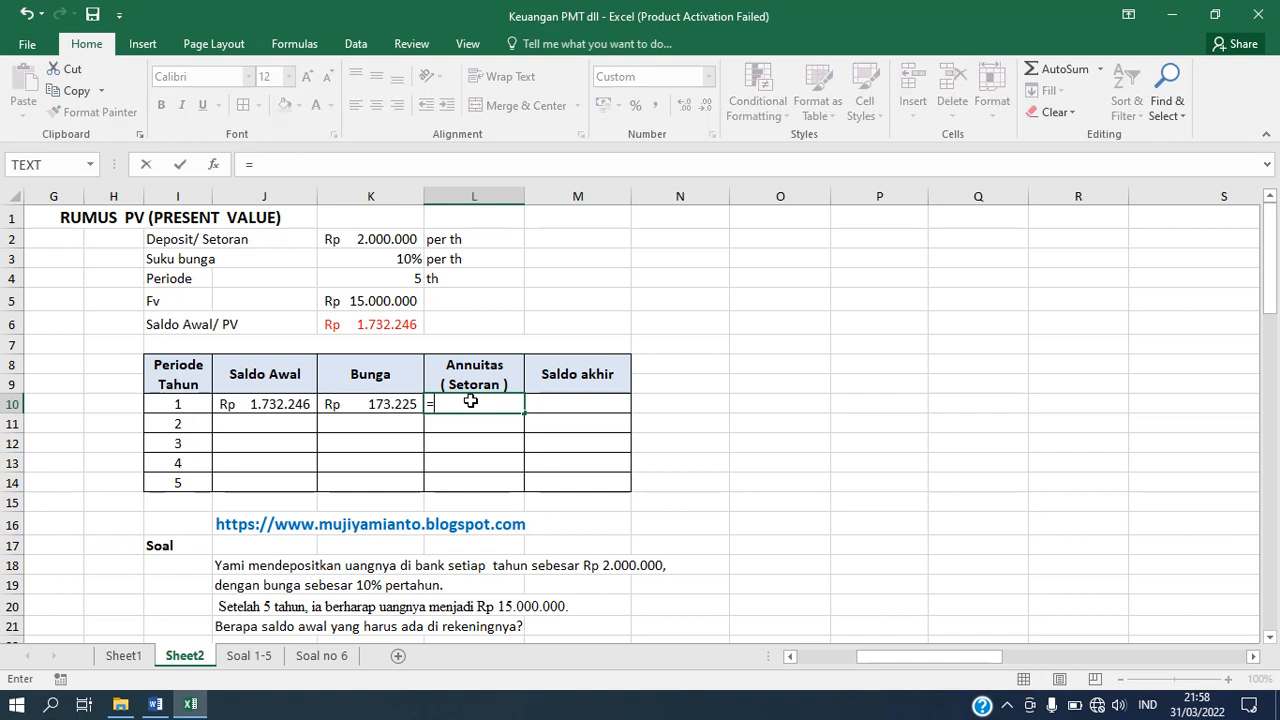
left_click(387, 236)
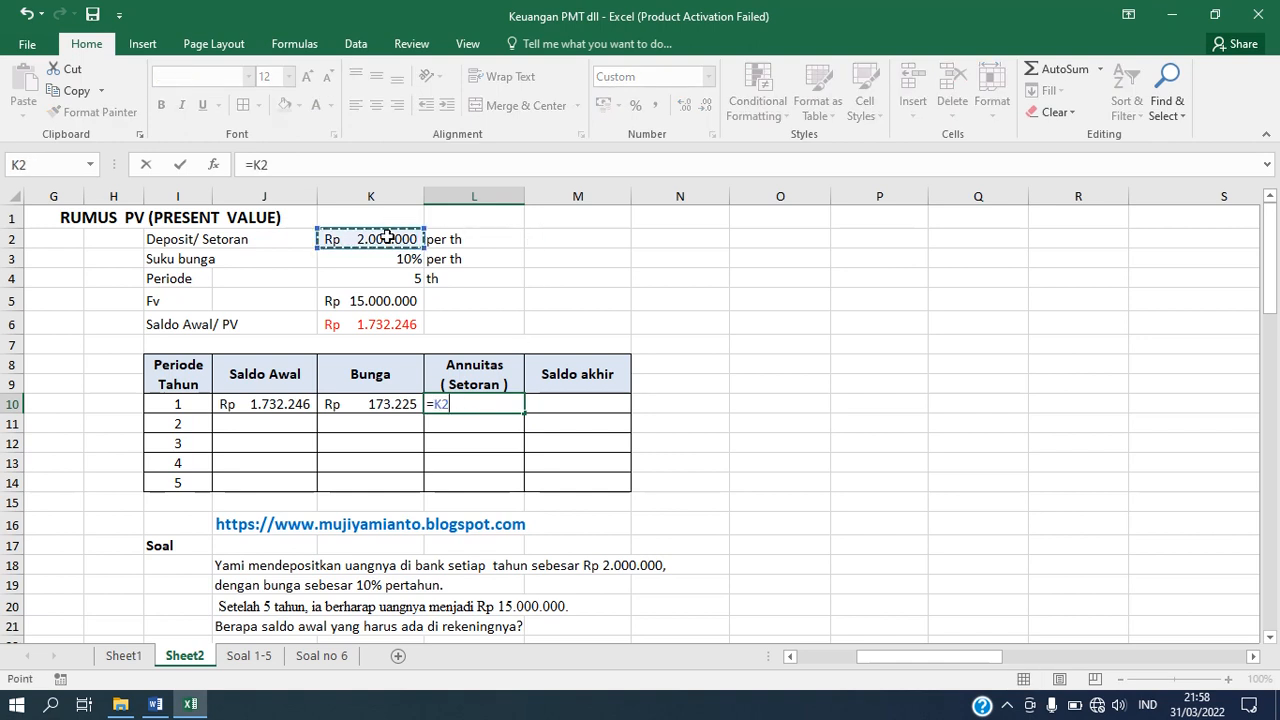
key("F4")
key("Return")
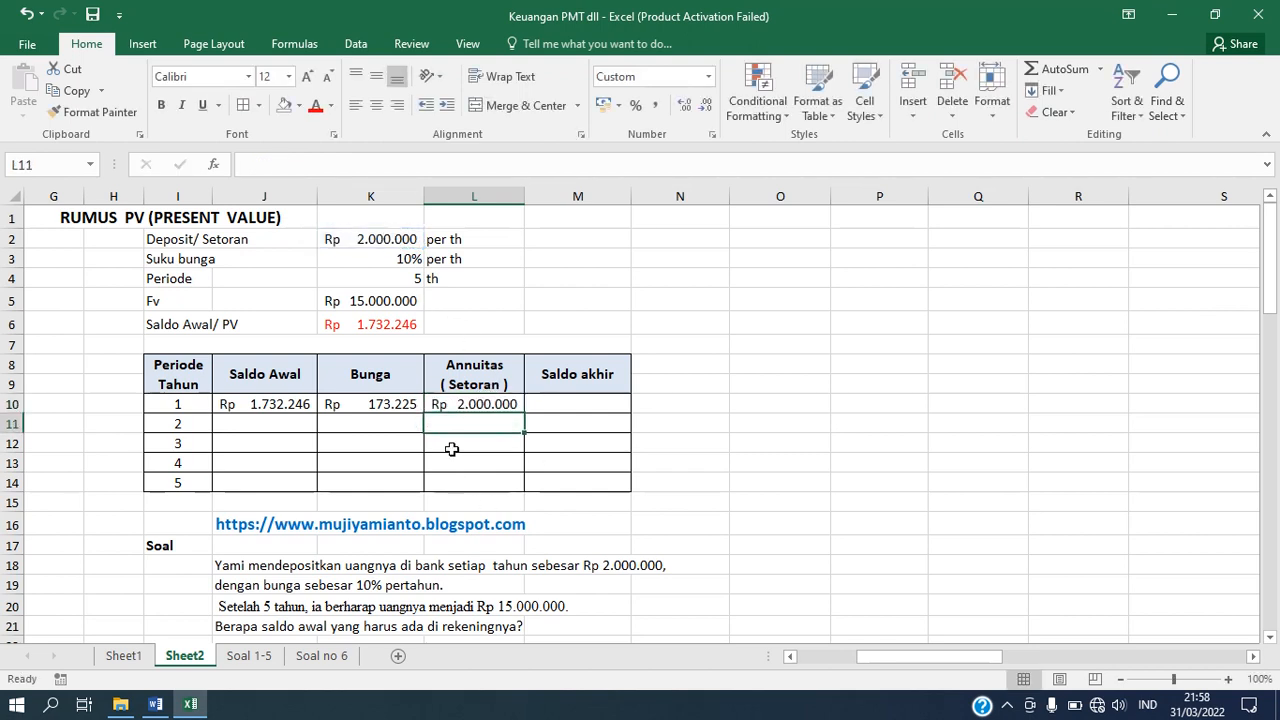
left_click(510, 404)
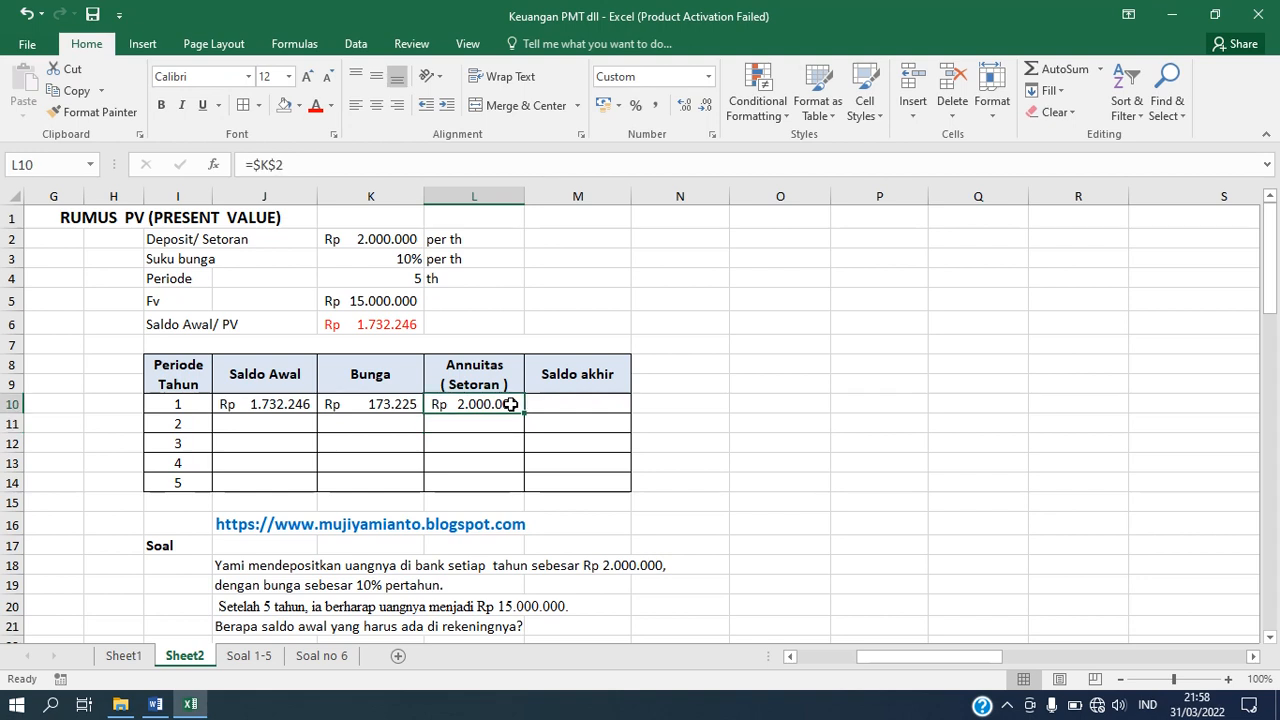
left_click_drag(523, 414, 521, 491)
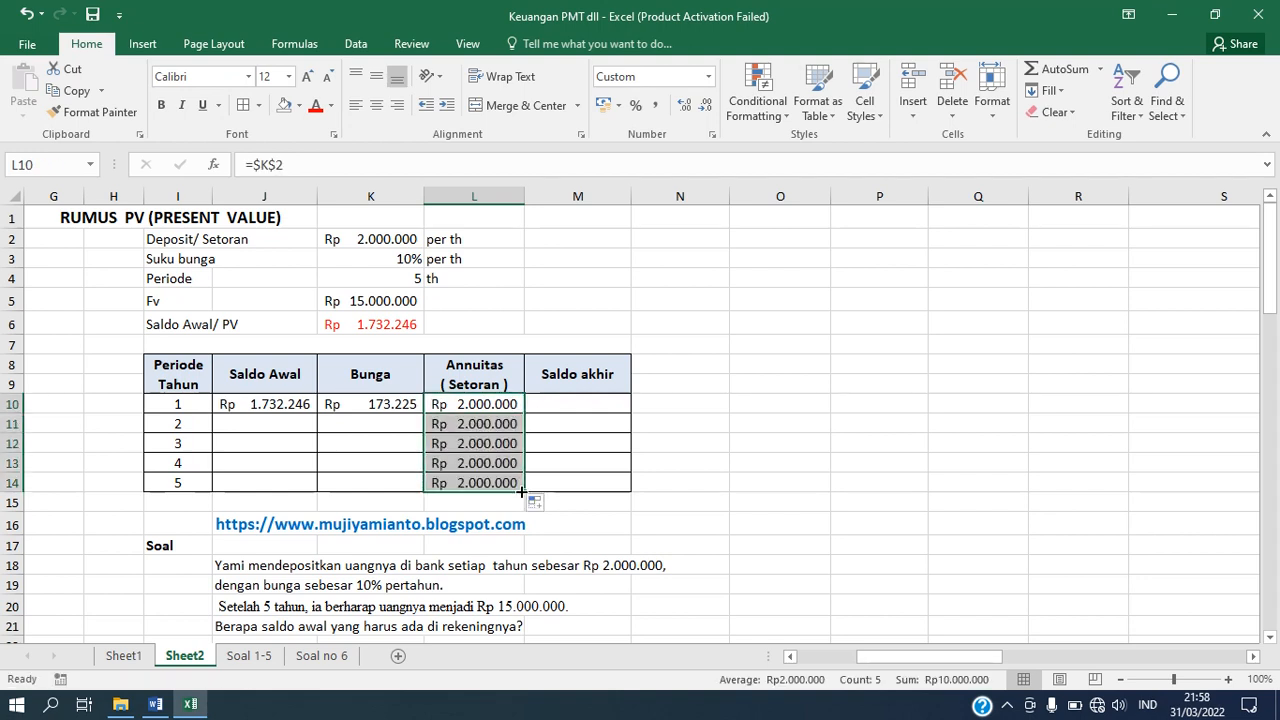
- Calculate the first year's Saldo akhir in M10 with the formula =J10+K10+L10
left_click(590, 403)
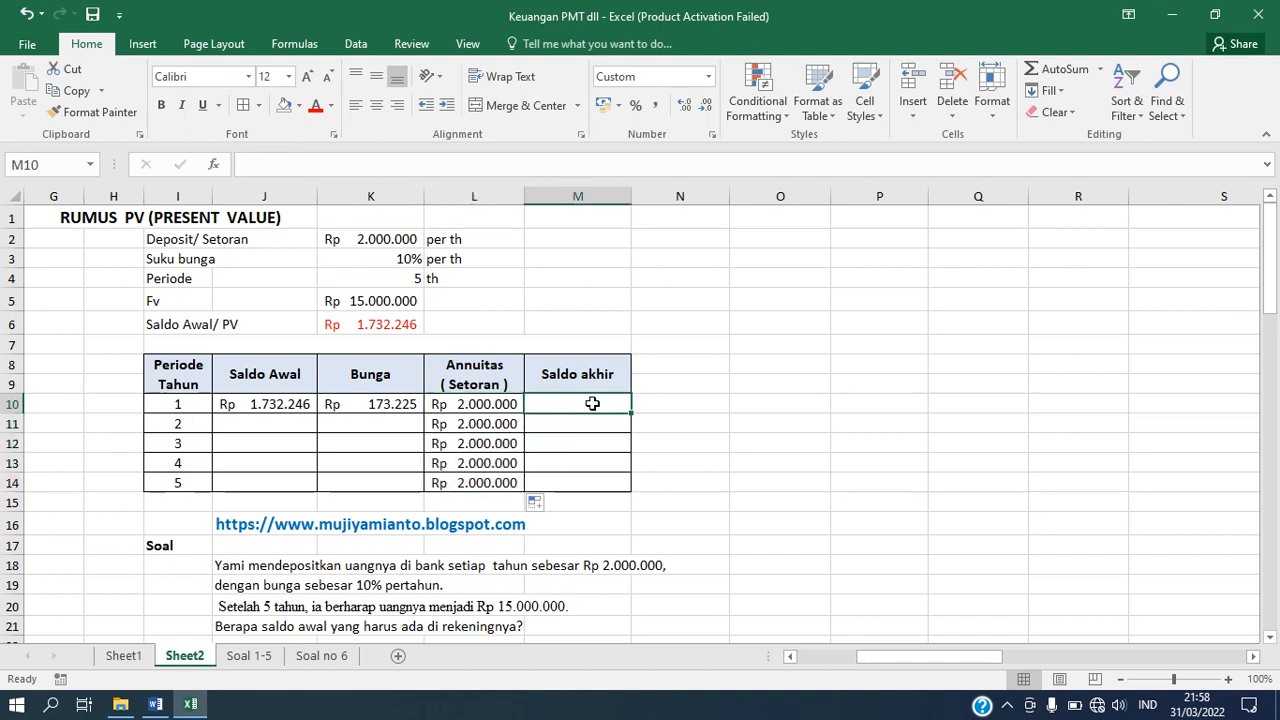
type("=")
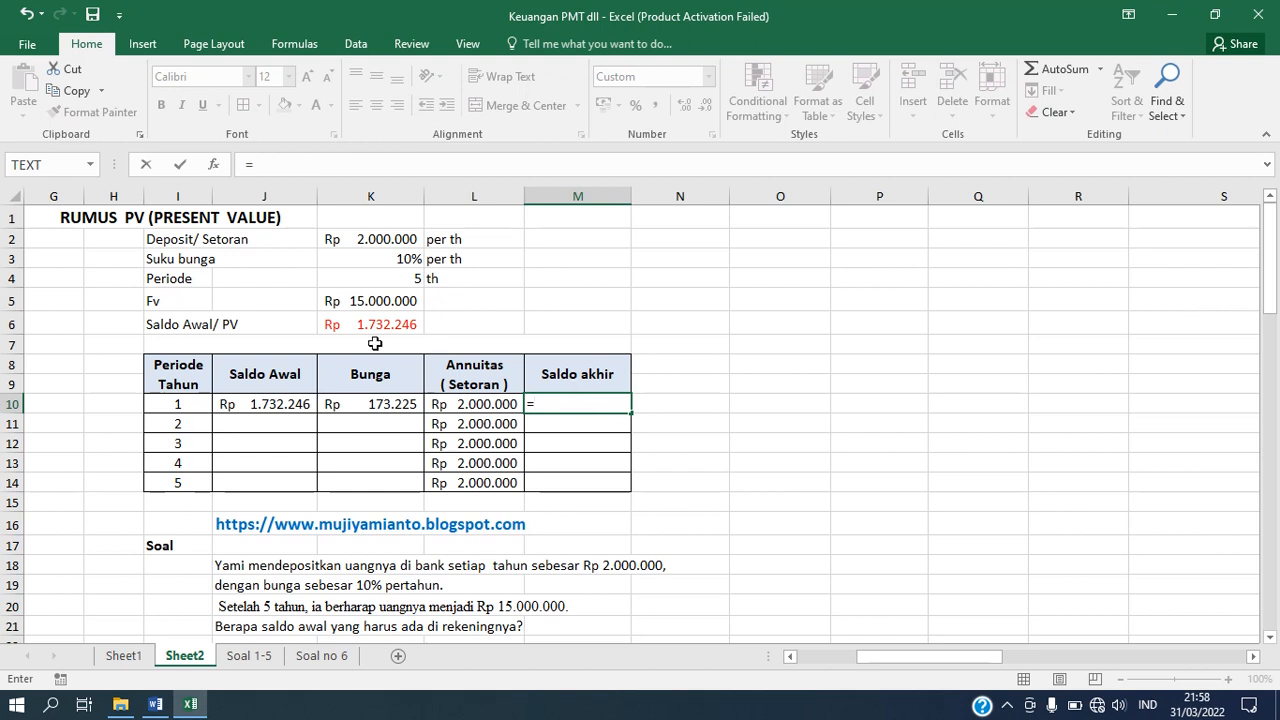
left_click(287, 407)
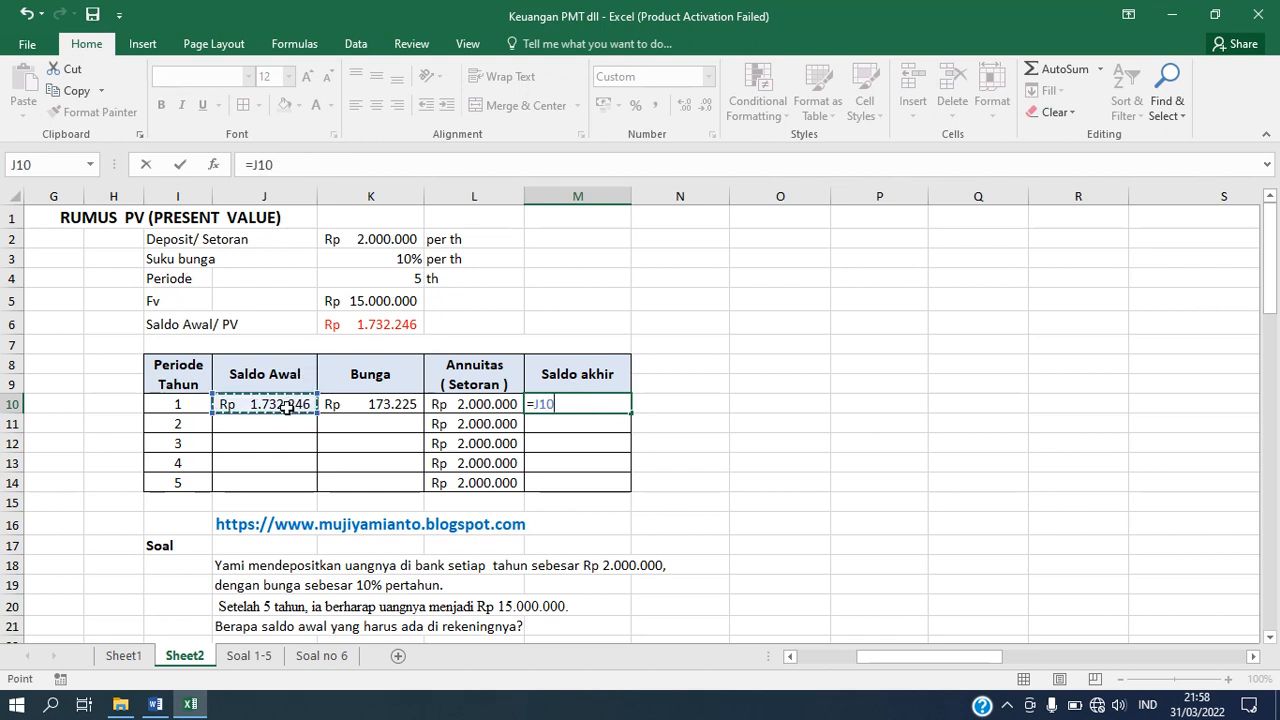
type("+")
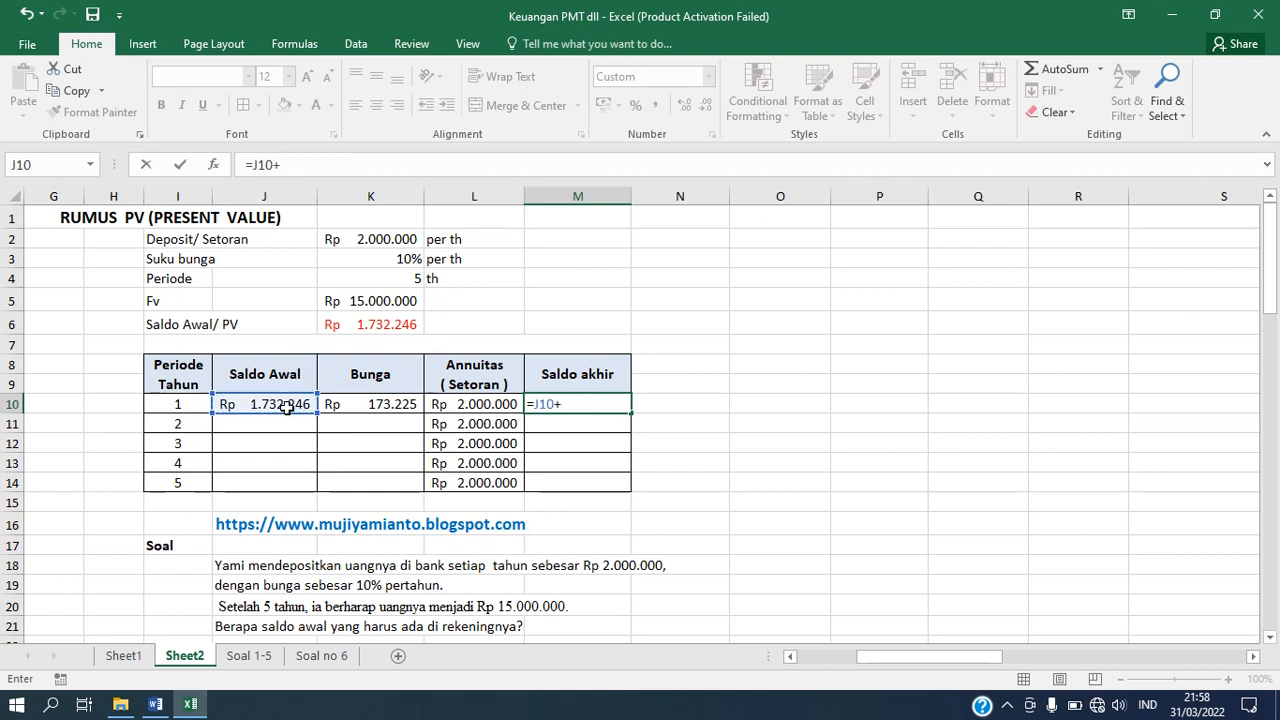
left_click(361, 407)
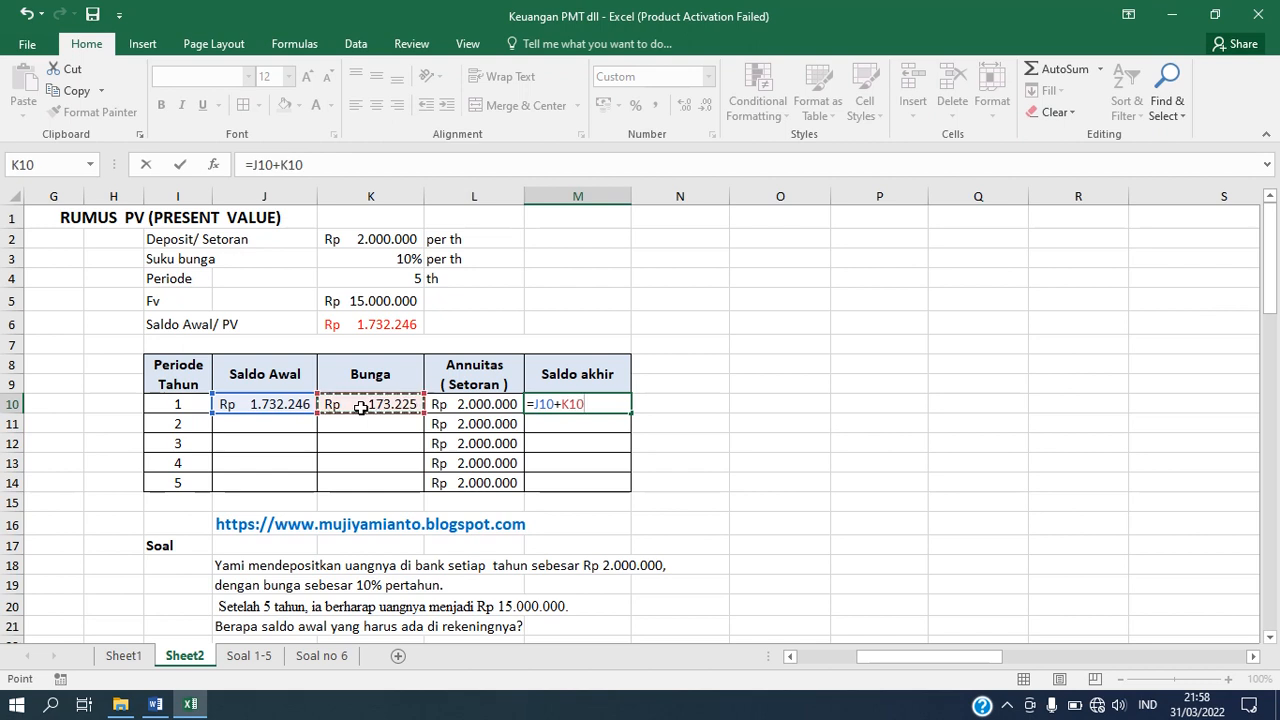
type("+")
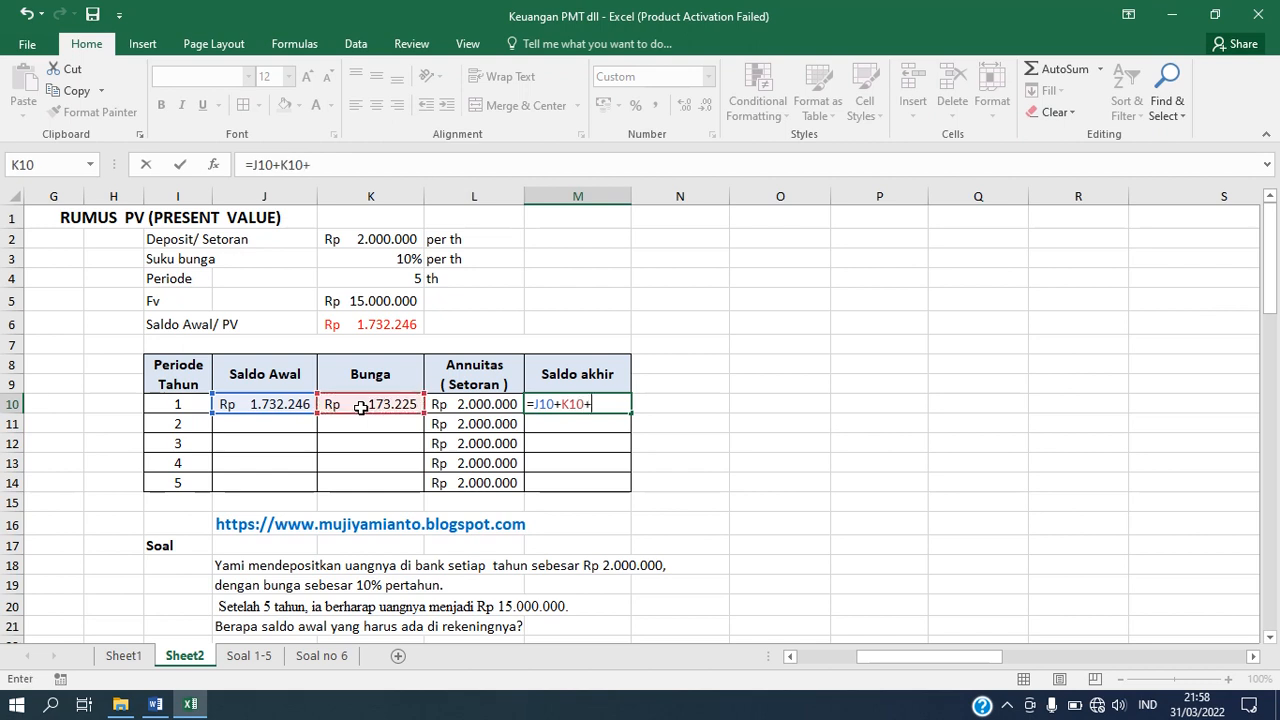
left_click(481, 406)
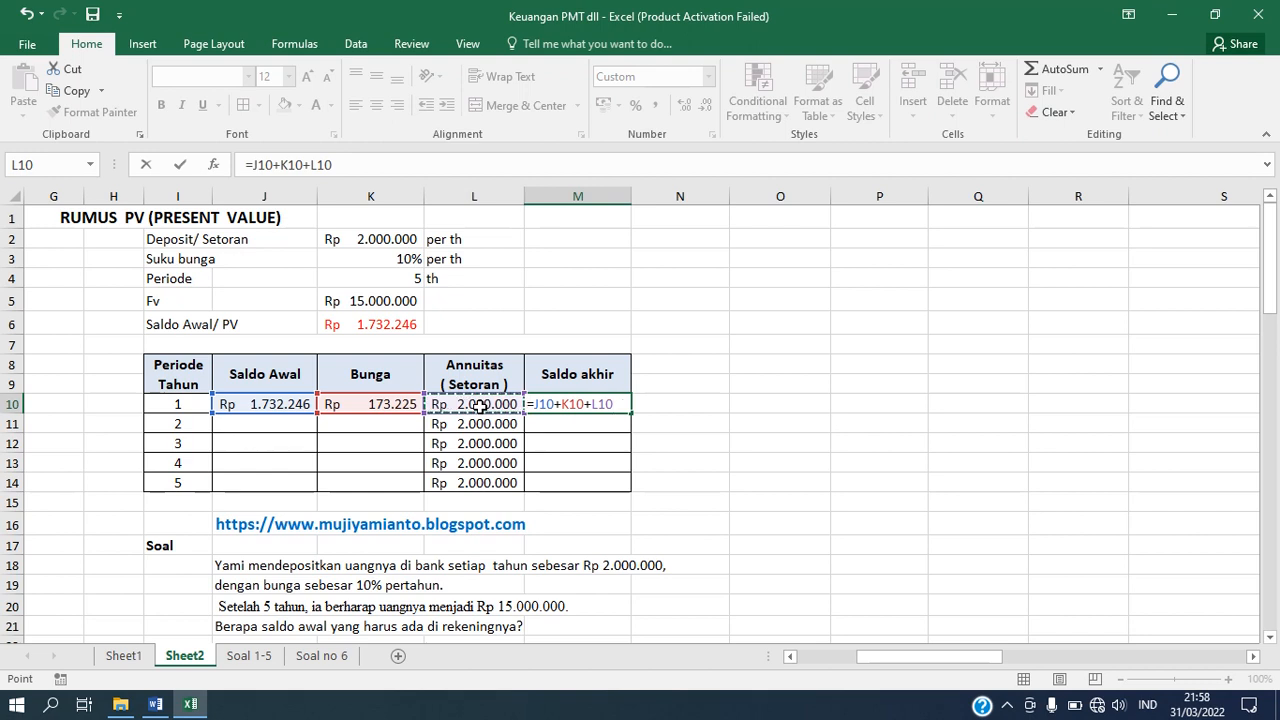
key("Return")
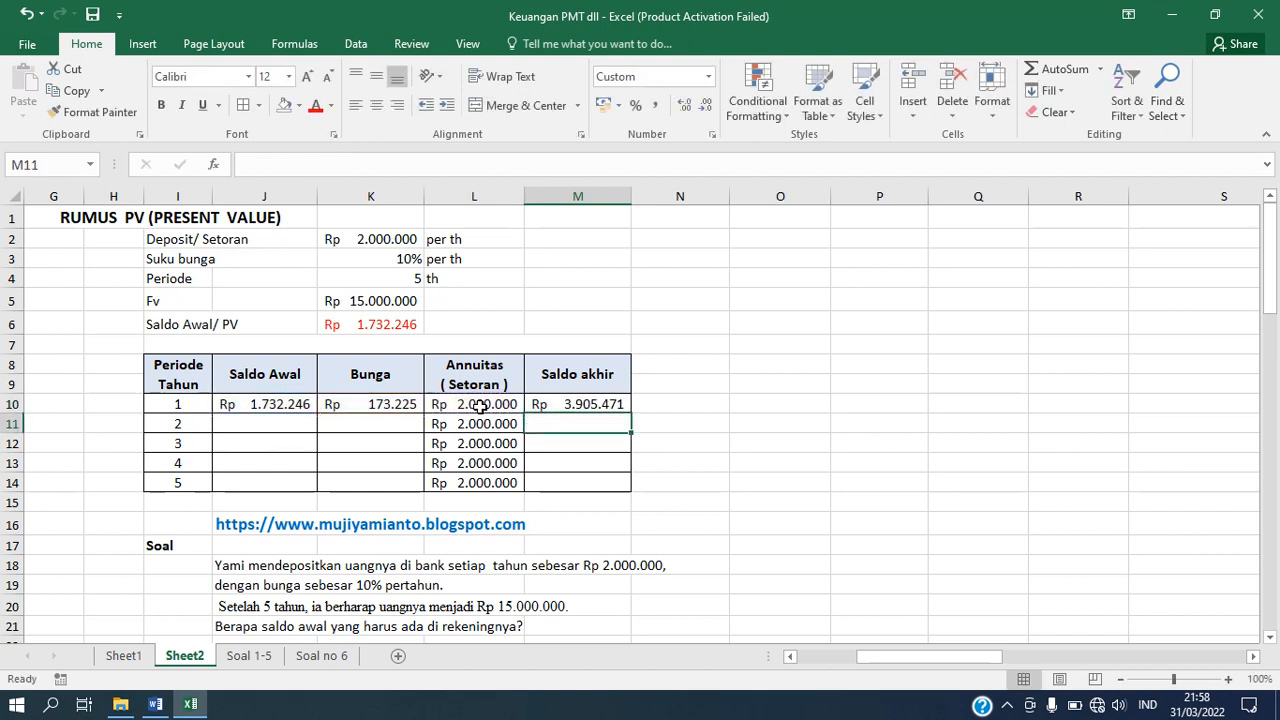
left_click(610, 403)
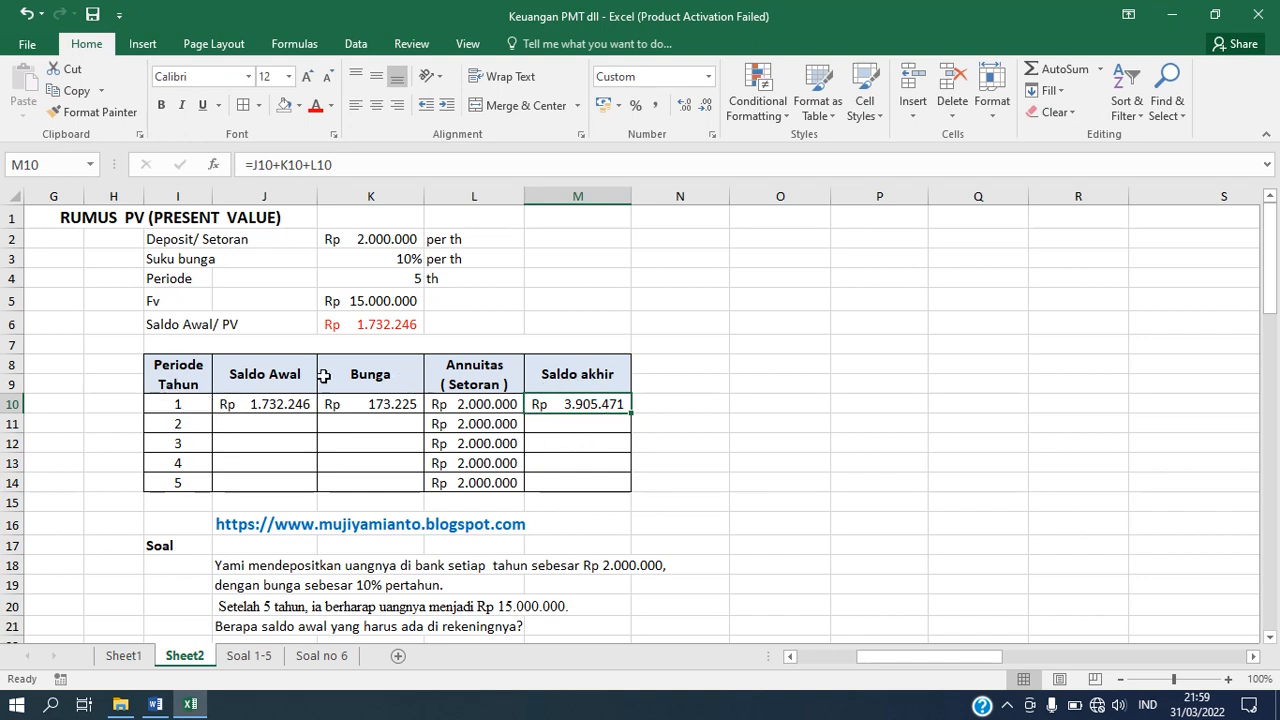
- Link the second year's Saldo Awal in J11 to the previous closing balance with =M10 and fill it down to J14
left_click(245, 426)
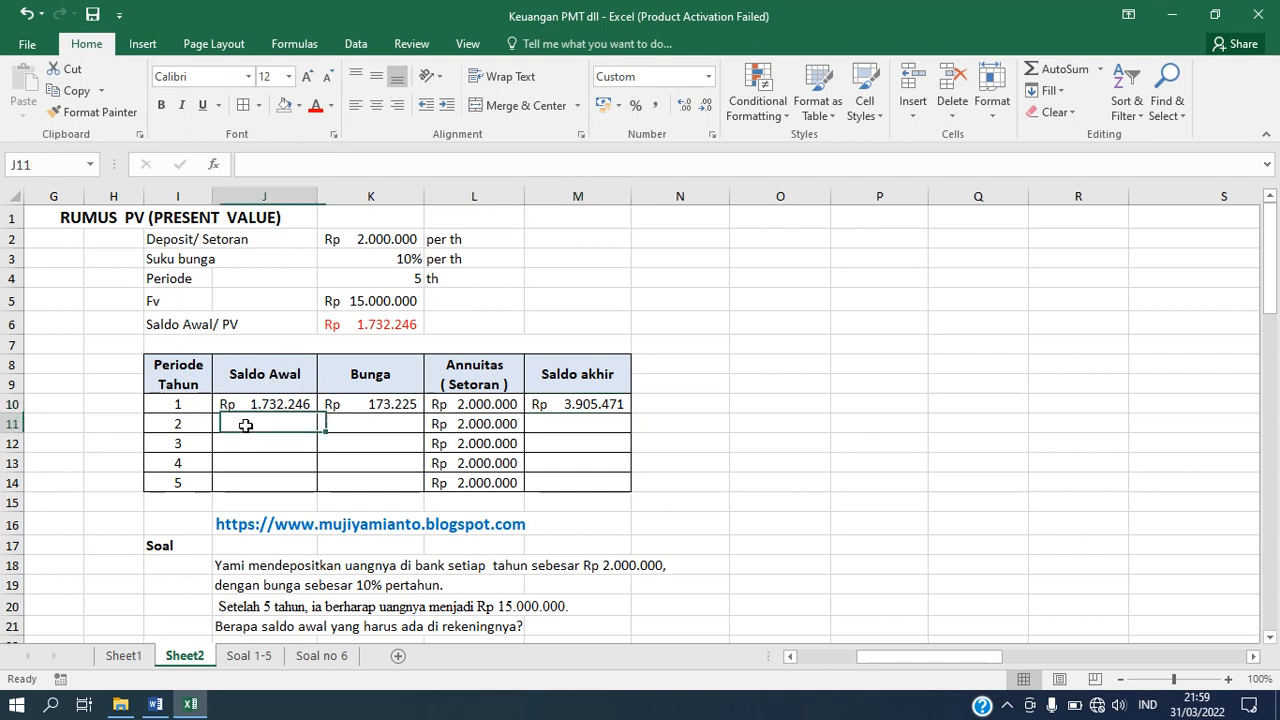
type("=")
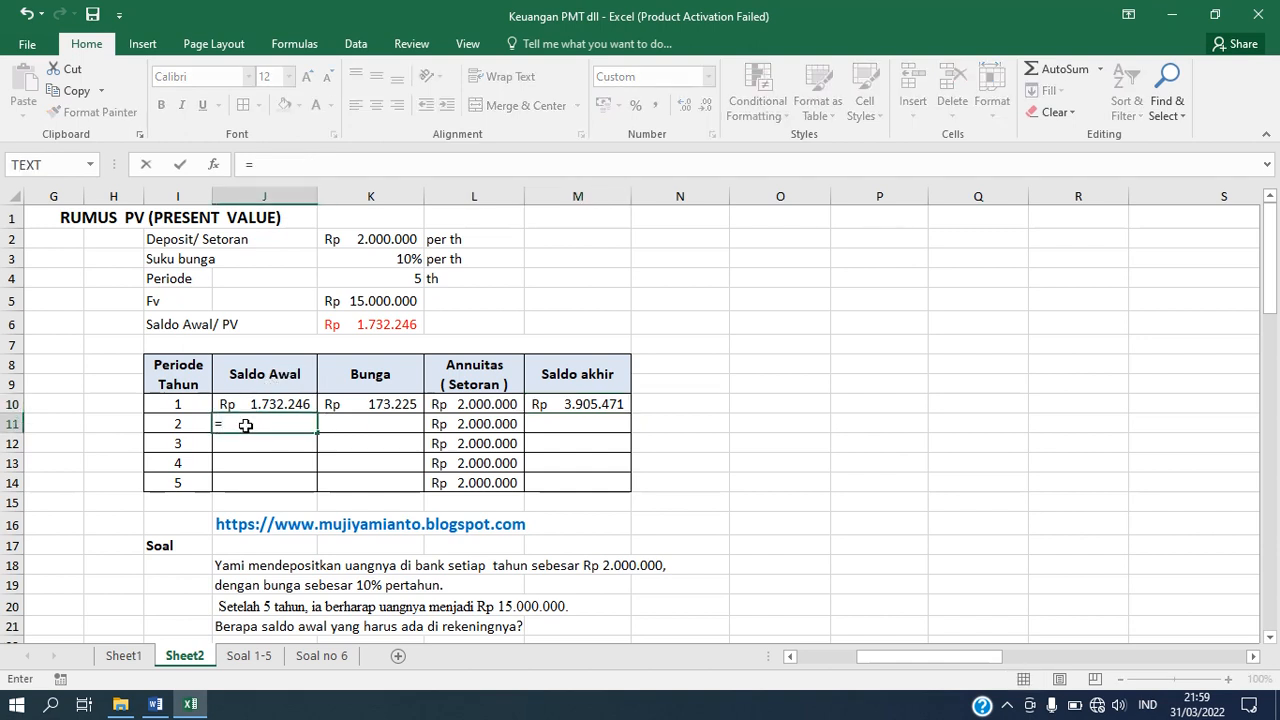
left_click(577, 404)
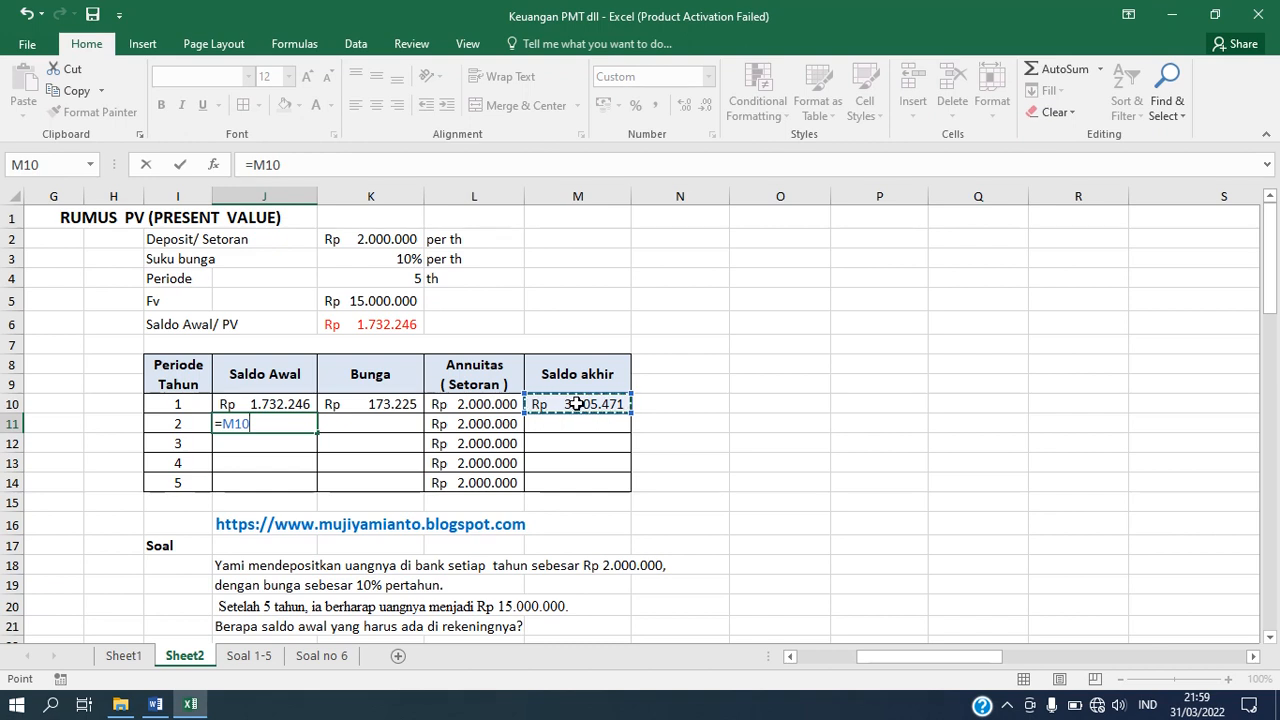
key("Return")
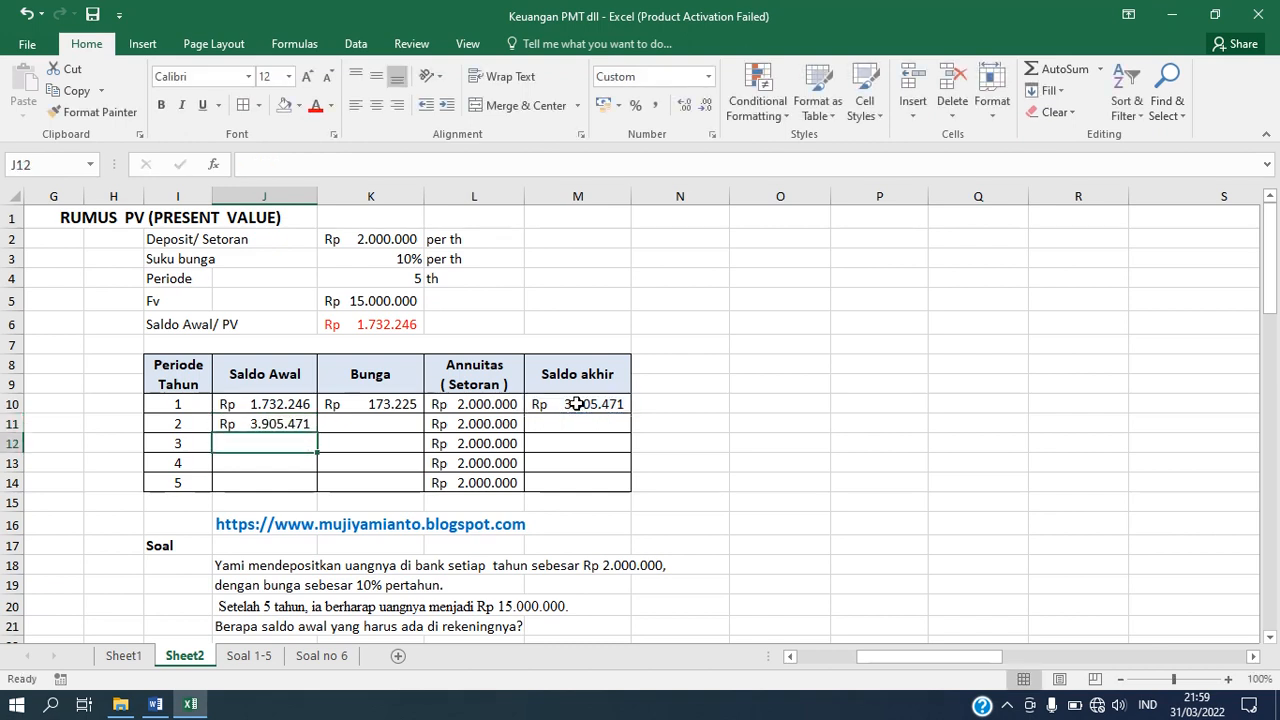
left_click(302, 425)
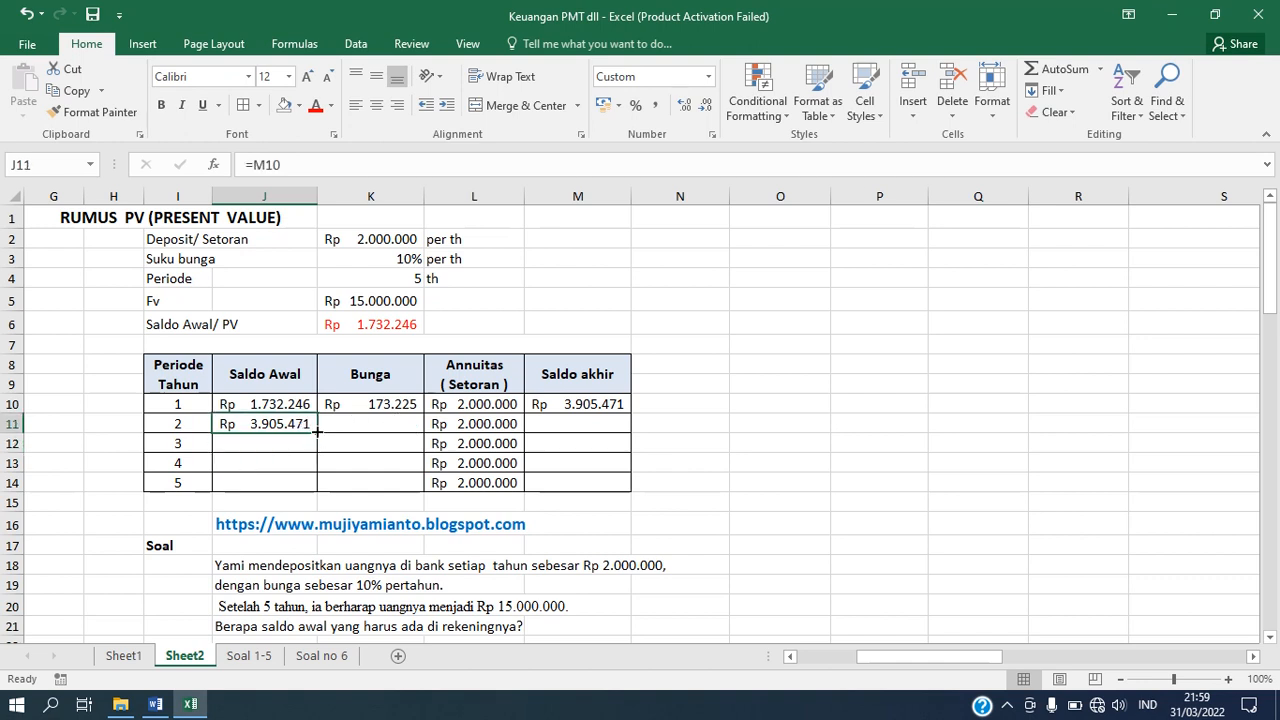
left_click_drag(316, 432, 315, 486)
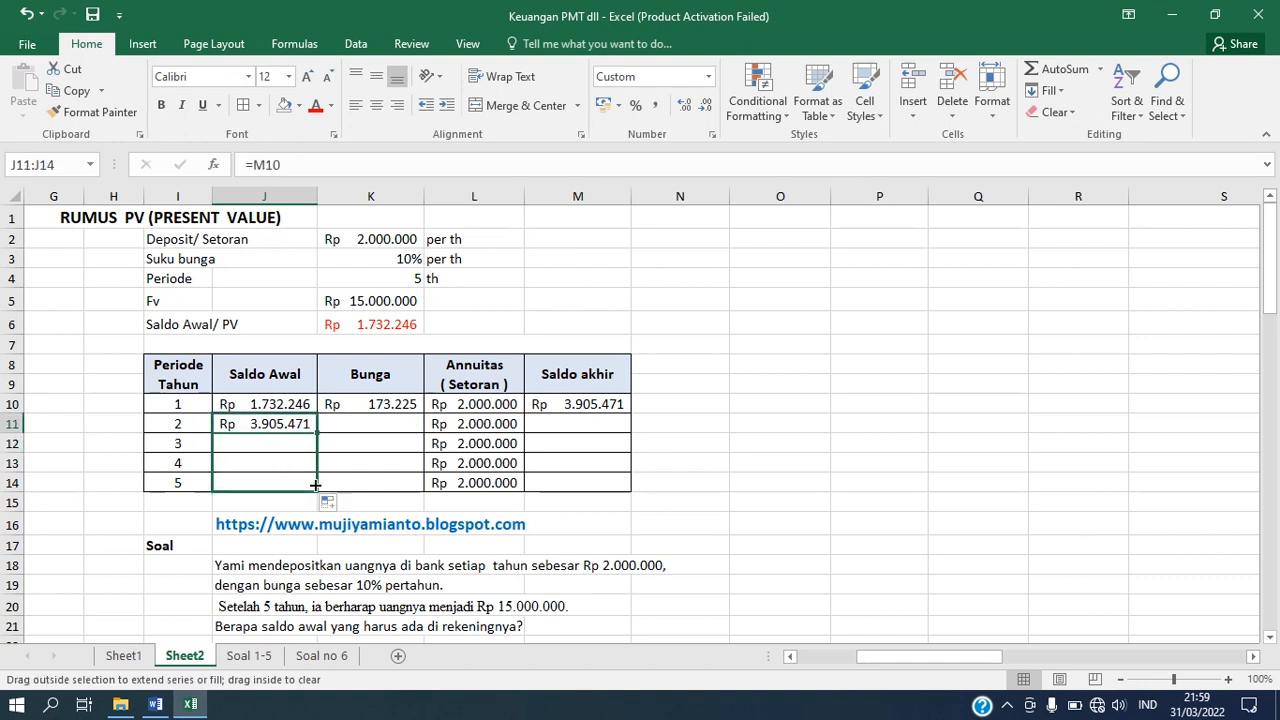
- Fill the Bunga formula from K10 down to K14 and the Saldo akhir formula from M10 down to M14
left_click(409, 407)
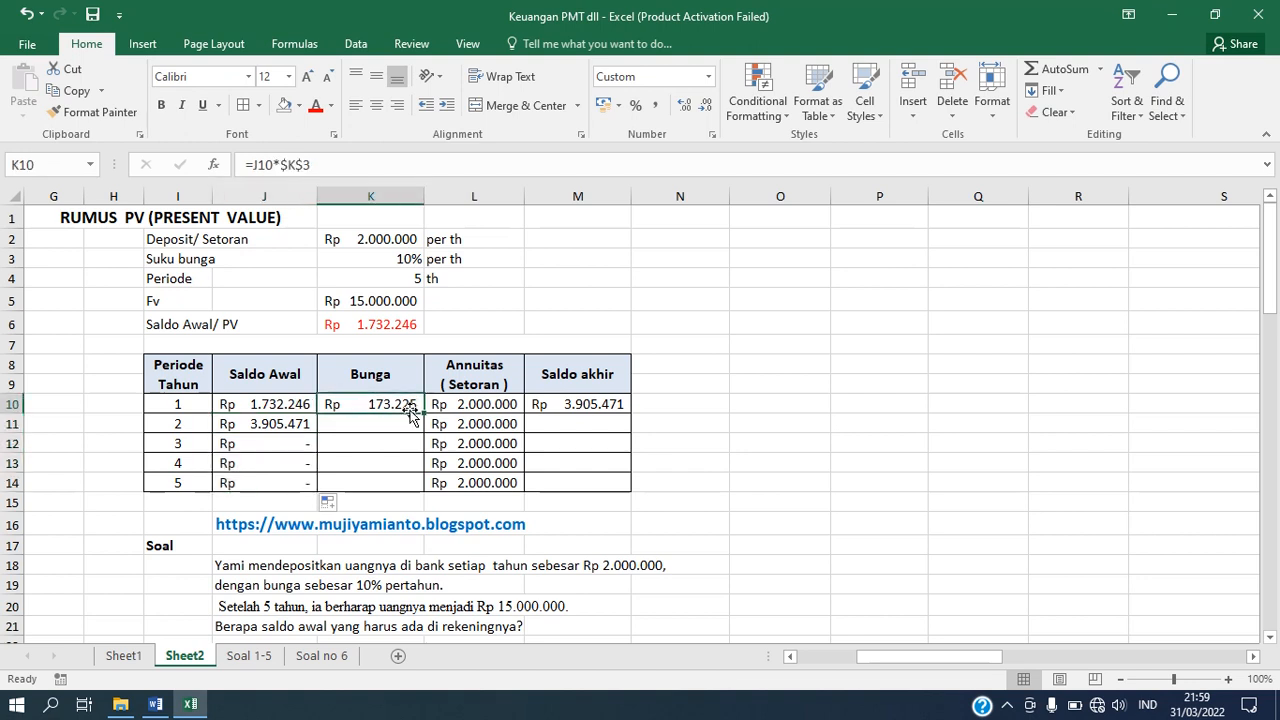
left_click_drag(423, 411, 421, 490)
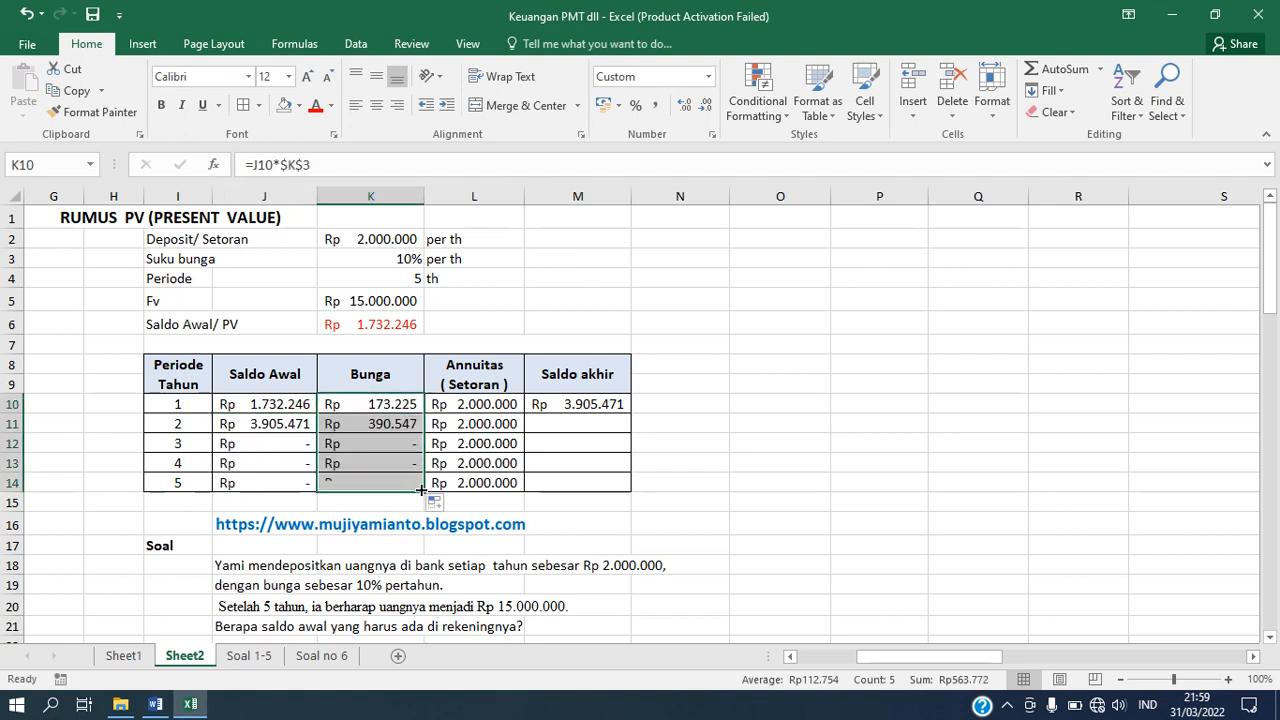
left_click(572, 412)
left_click_drag(626, 411, 624, 487)
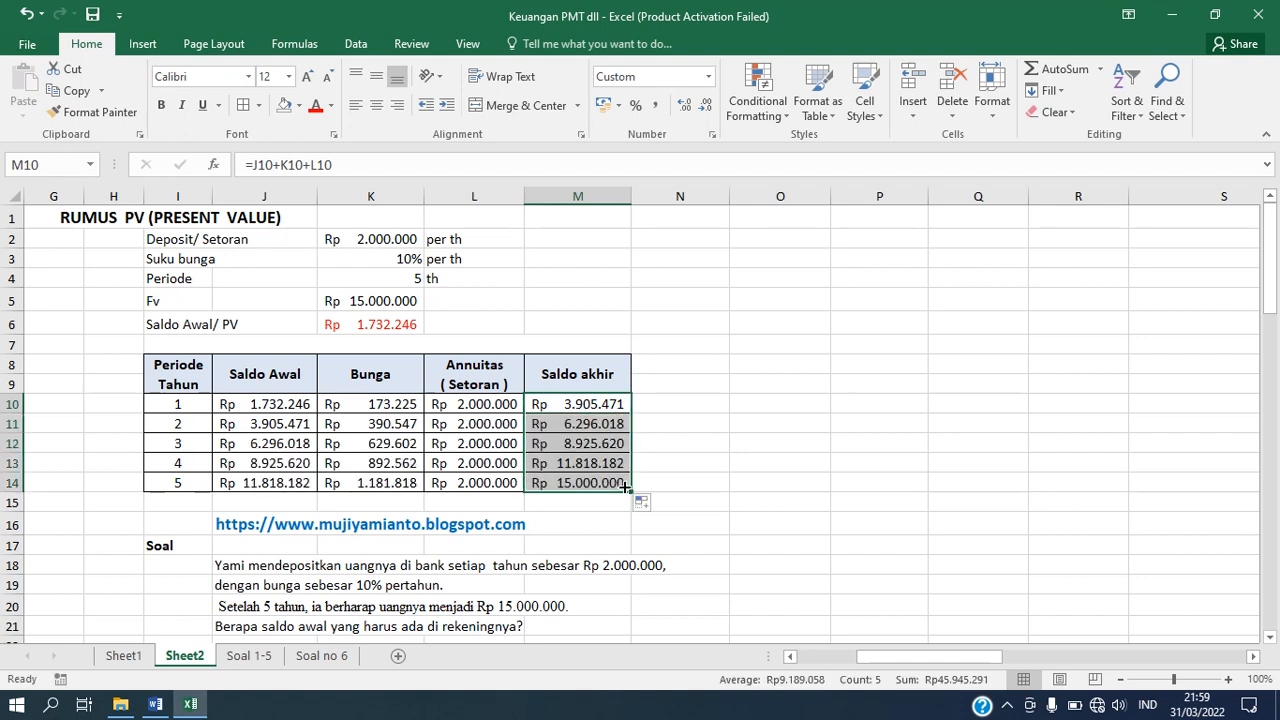
- Colour the fifth year's Saldo akhir in M14 red and compare it with the Fv in K5 and the opening balance in K6
left_click(597, 380)
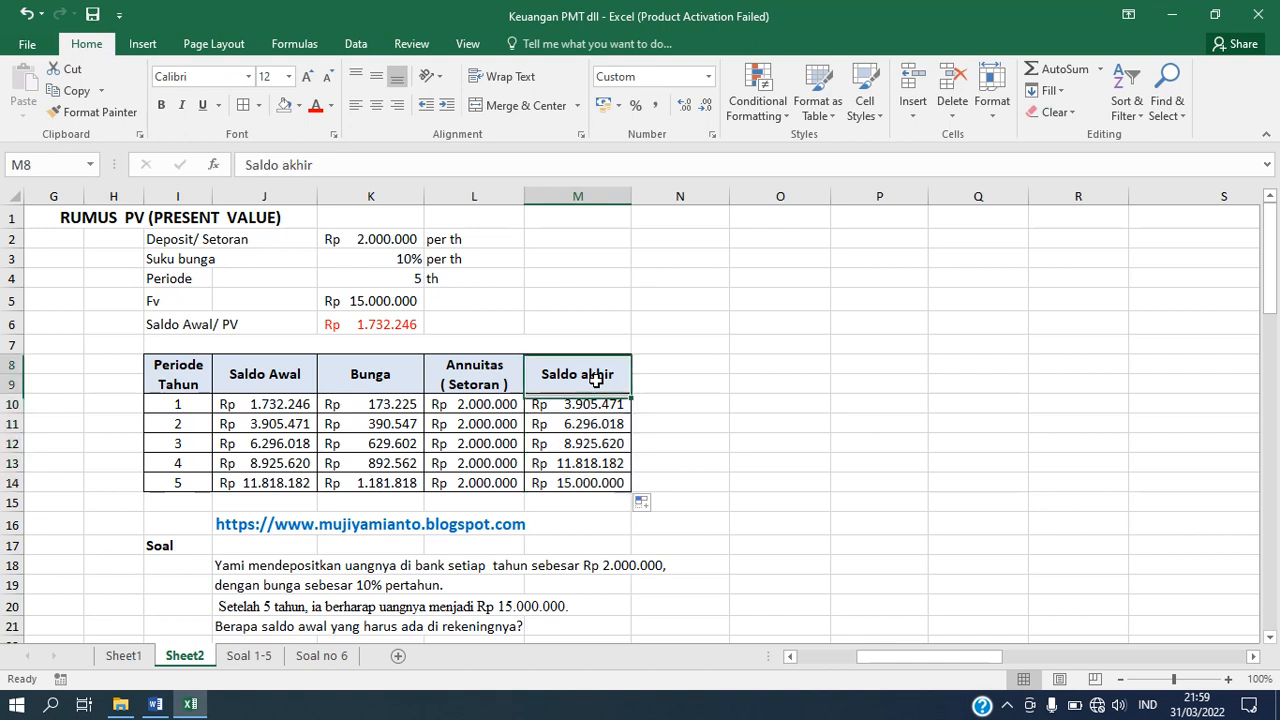
left_click(594, 485)
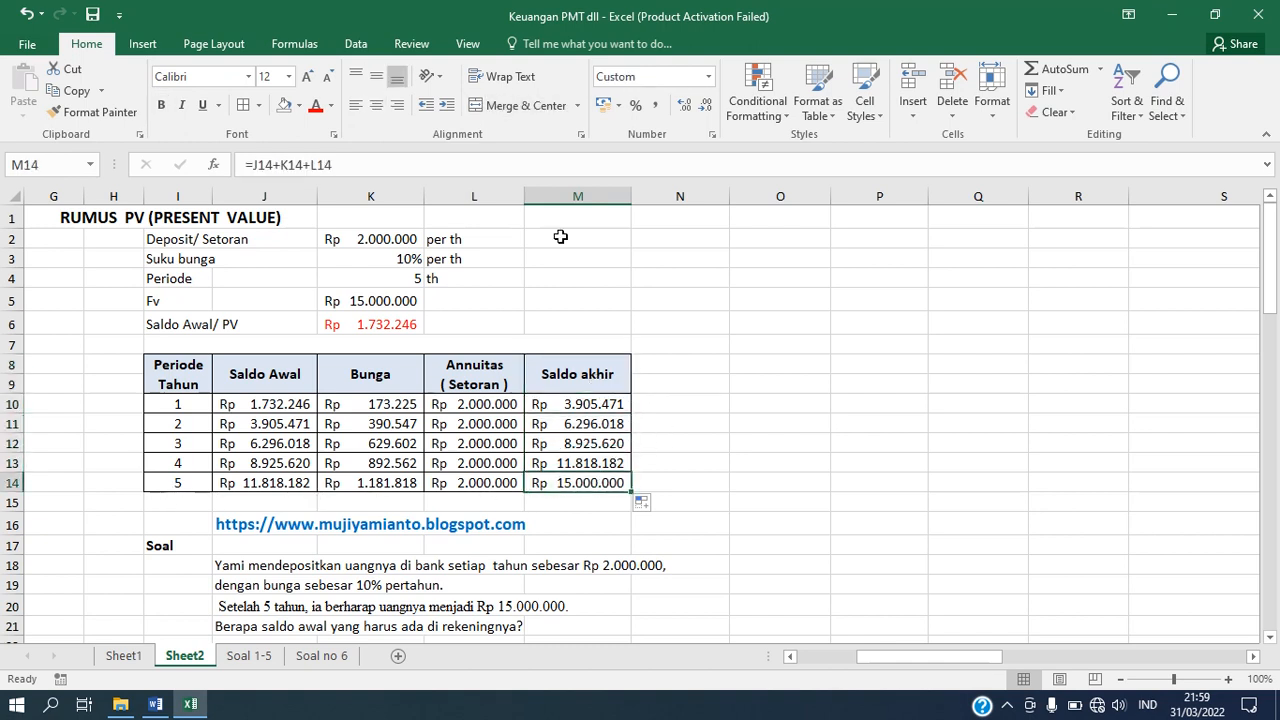
left_click(315, 105)
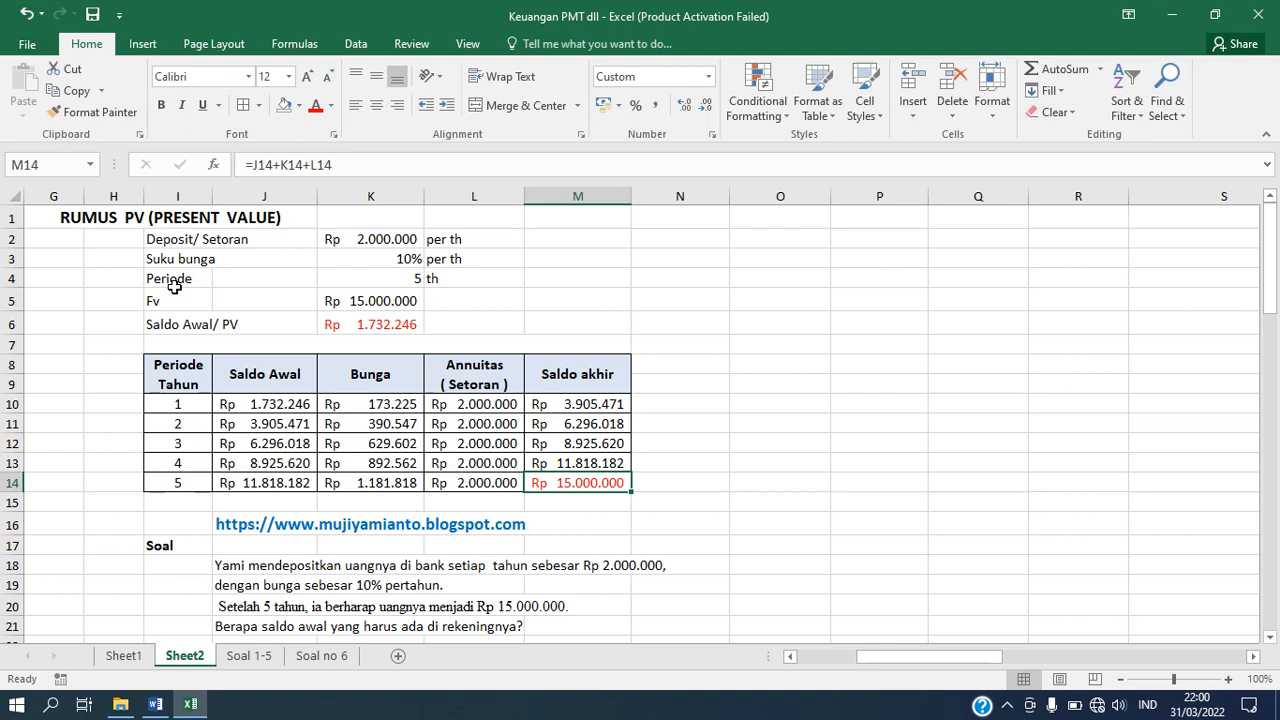
left_click(393, 303)
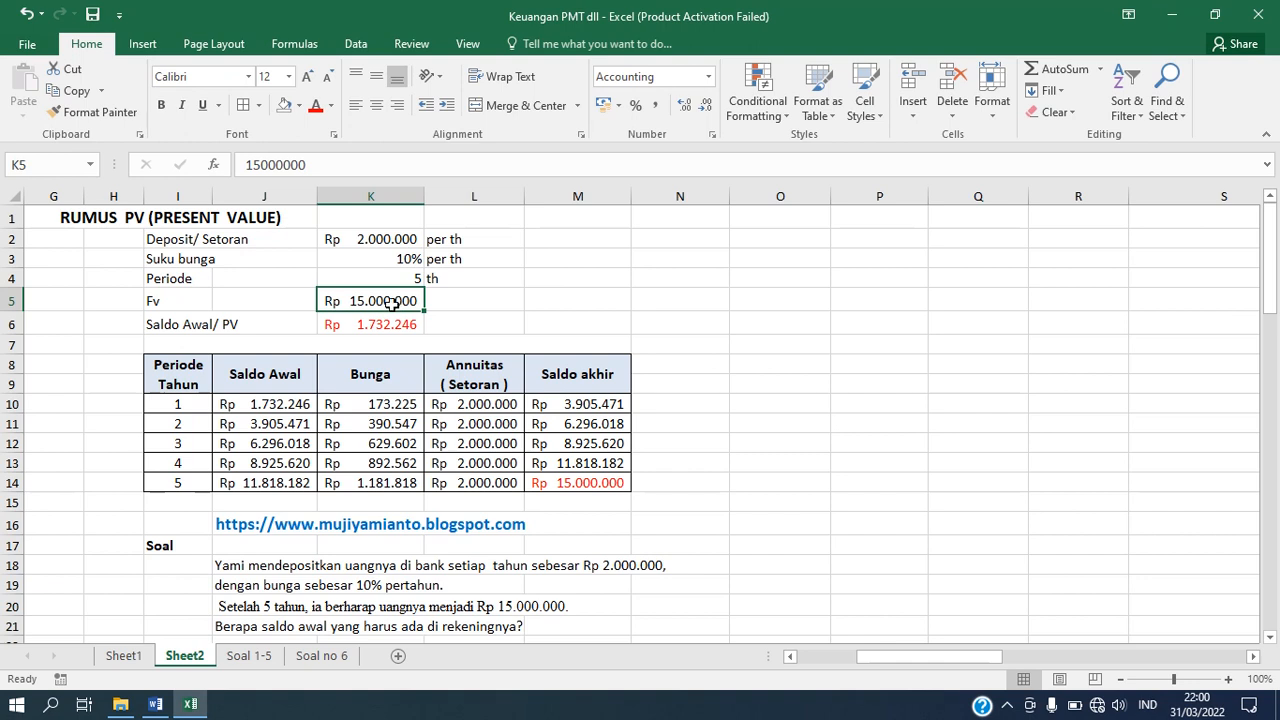
left_click(343, 328)
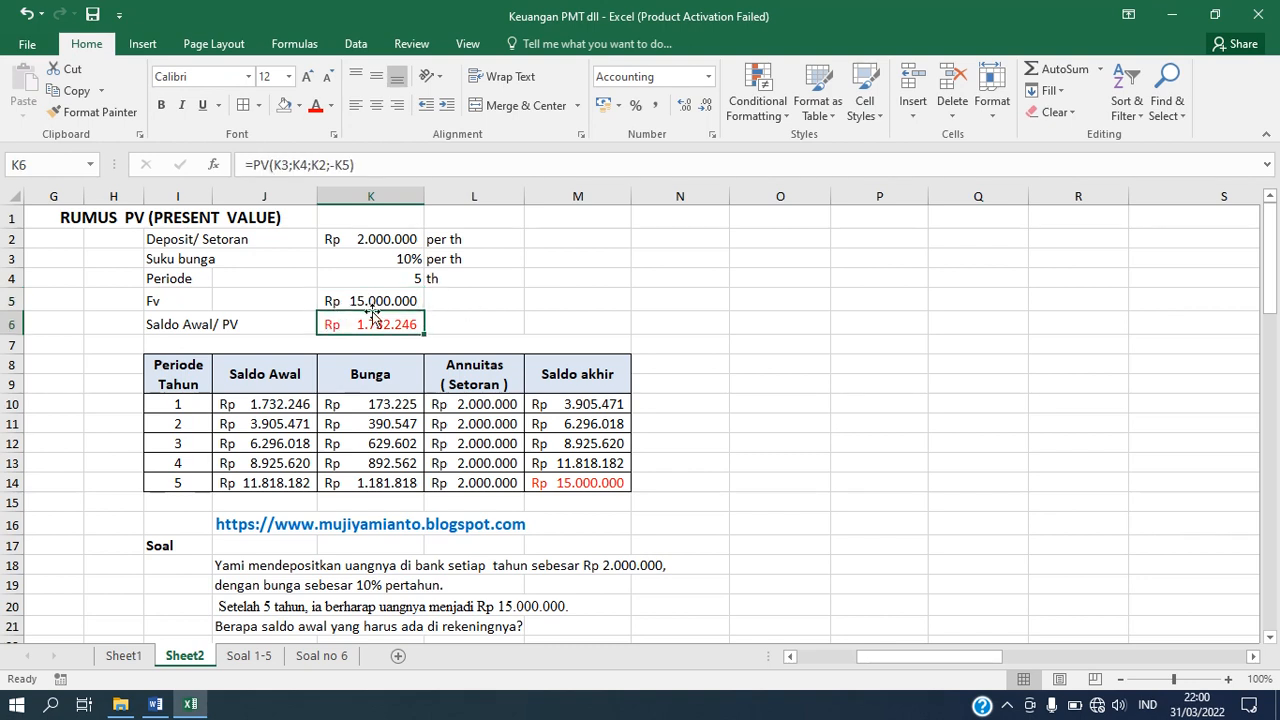